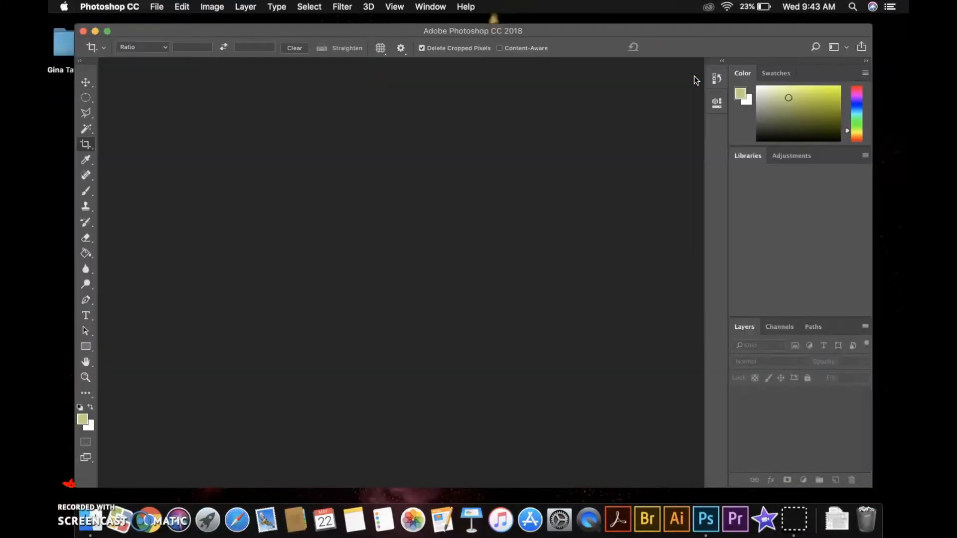
# Choose the Keep in Dock option for the Photoshop Dock icon.
pyautogui.rightClick(706, 518)
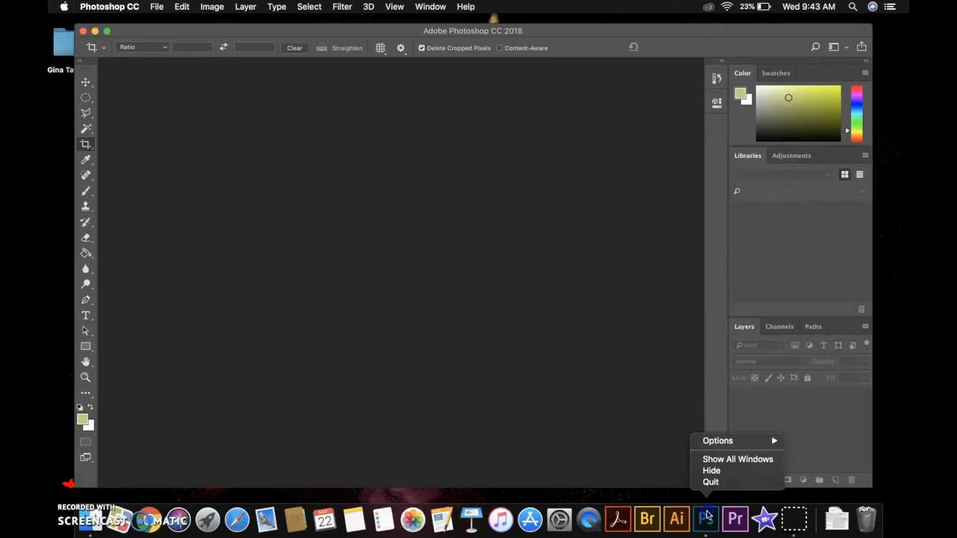
pyautogui.moveTo(717, 441)
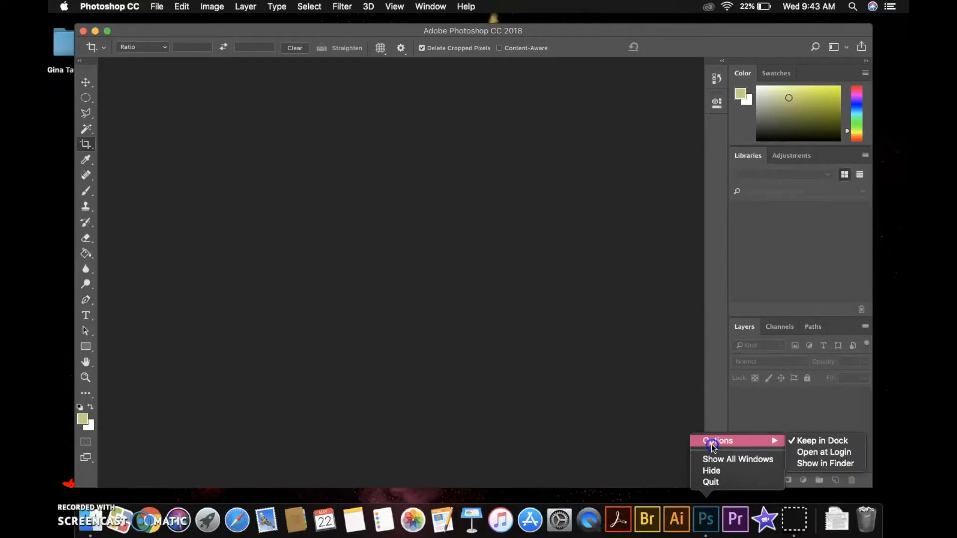
pyautogui.click(803, 441)
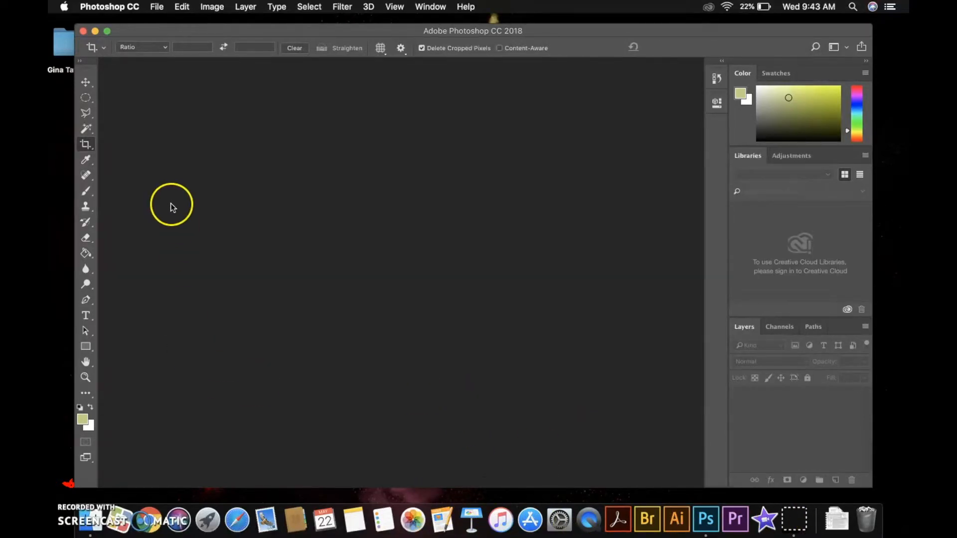
# Create a new document from the Letter print preset in landscape orientation, 11 x 8.5 inches at 300 pixels/inch.
pyautogui.click(159, 7)
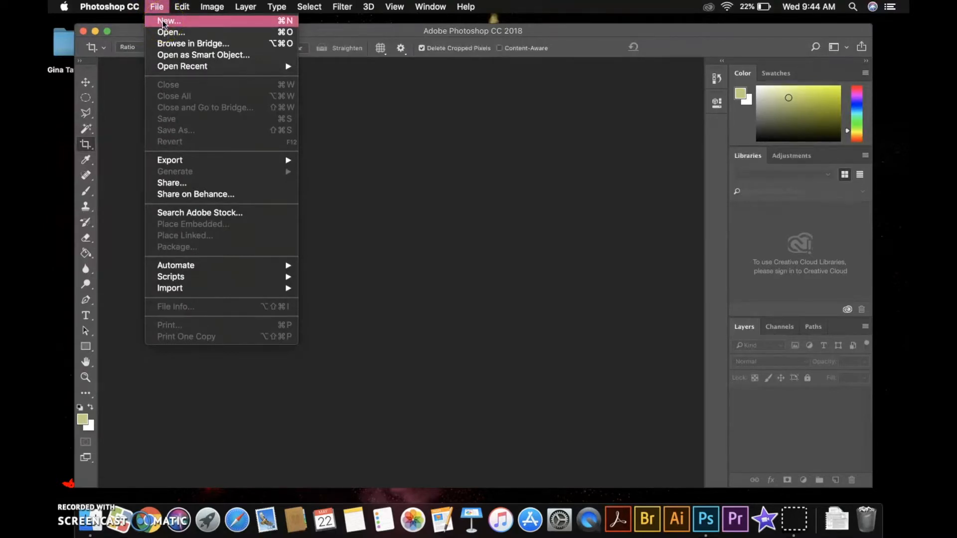
pyautogui.click(163, 22)
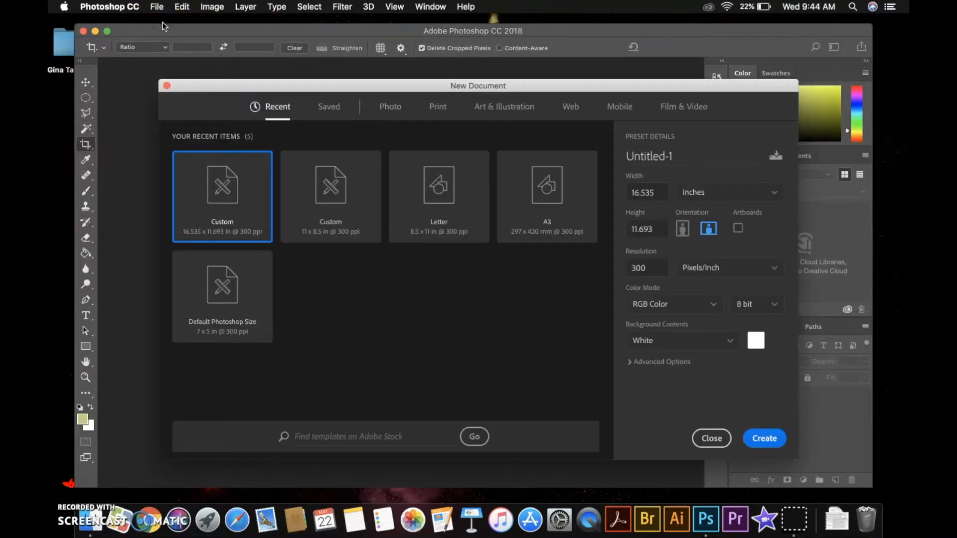
pyautogui.click(447, 111)
pyautogui.click(442, 115)
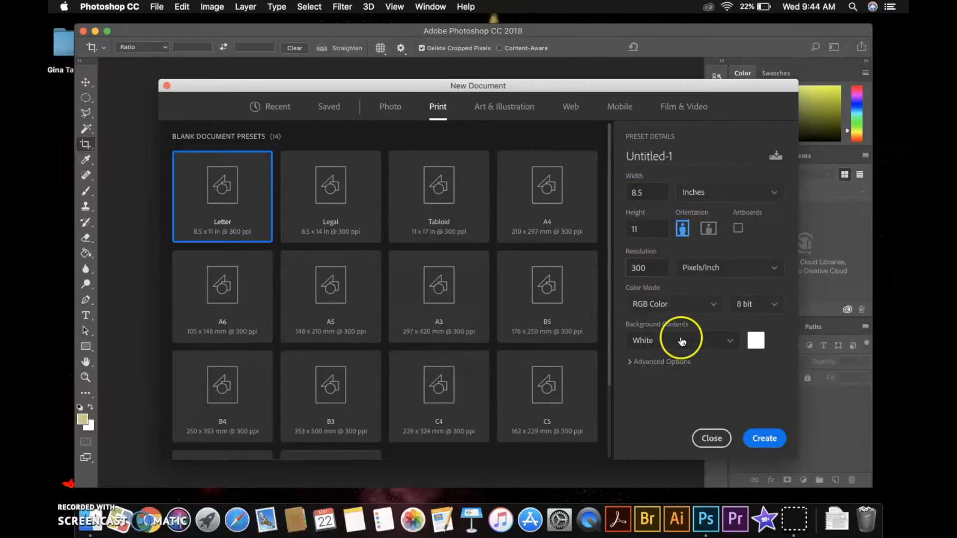
pyautogui.click(708, 228)
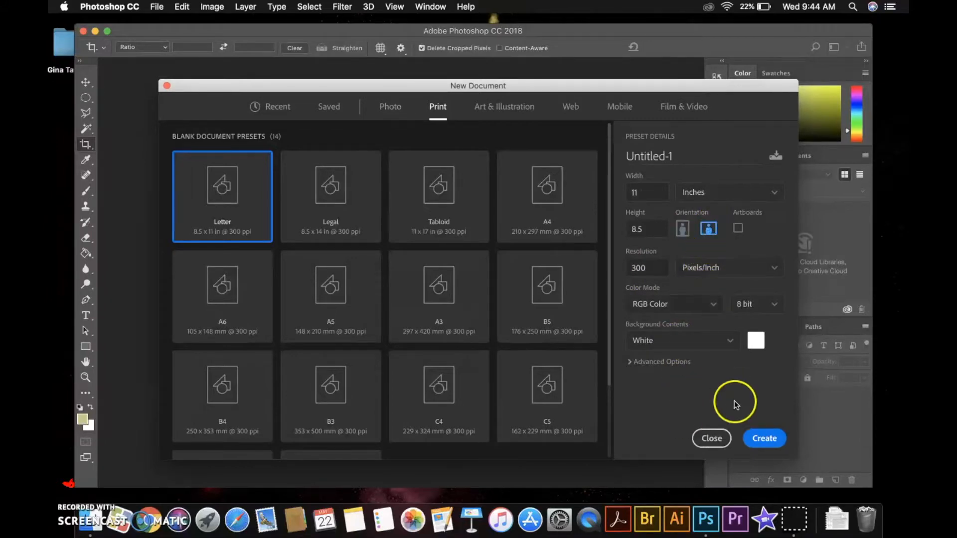
pyautogui.click(764, 439)
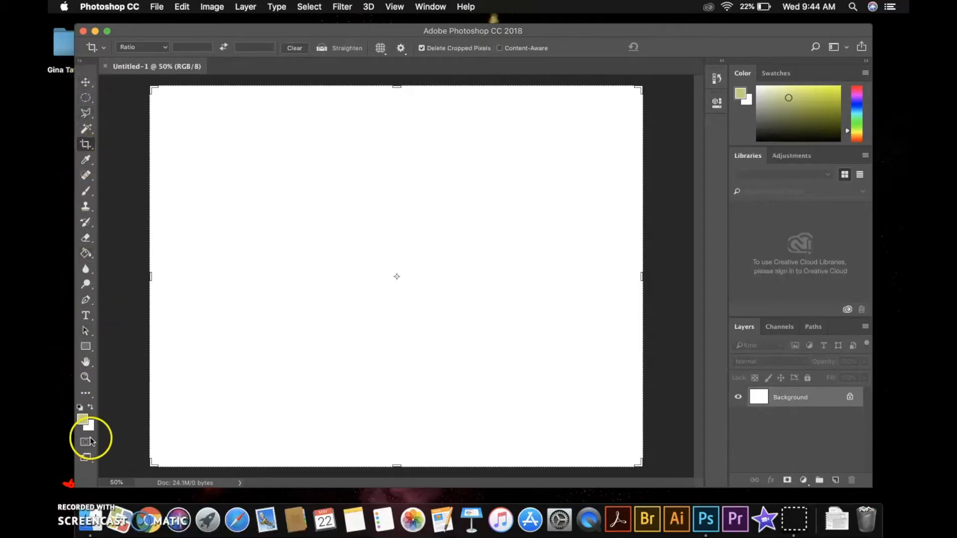
# Switch the active marquee tool from elliptical to the Rectangular Marquee Tool.
pyautogui.click(85, 82)
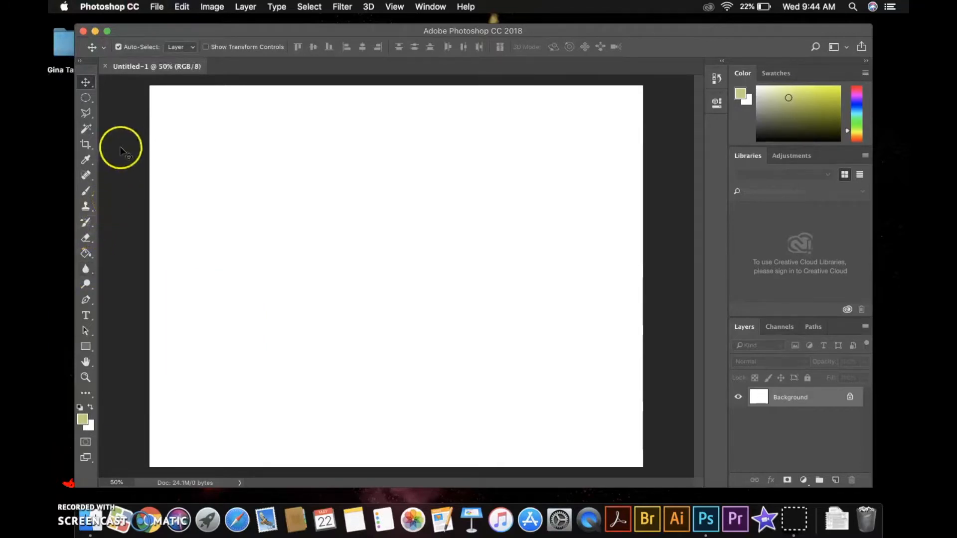
pyautogui.click(86, 97)
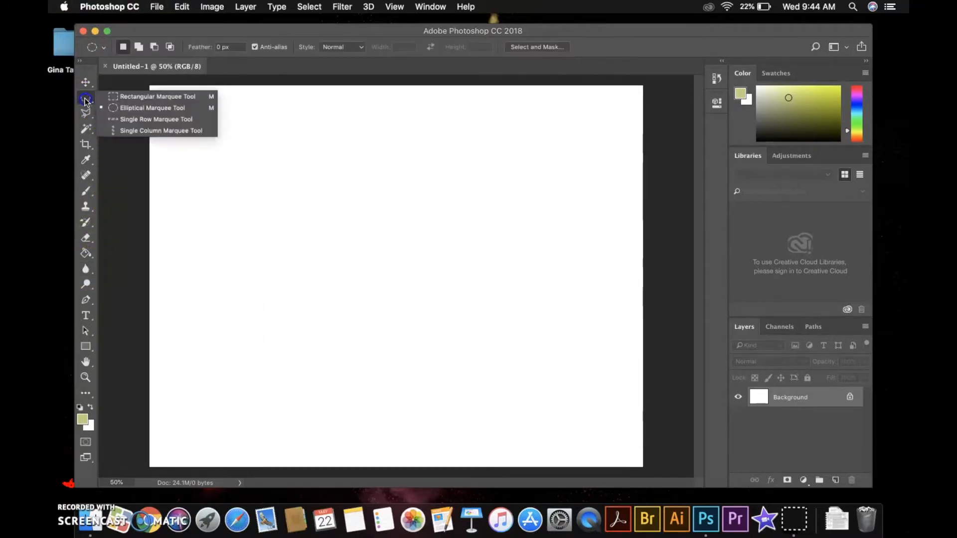
pyautogui.click(118, 98)
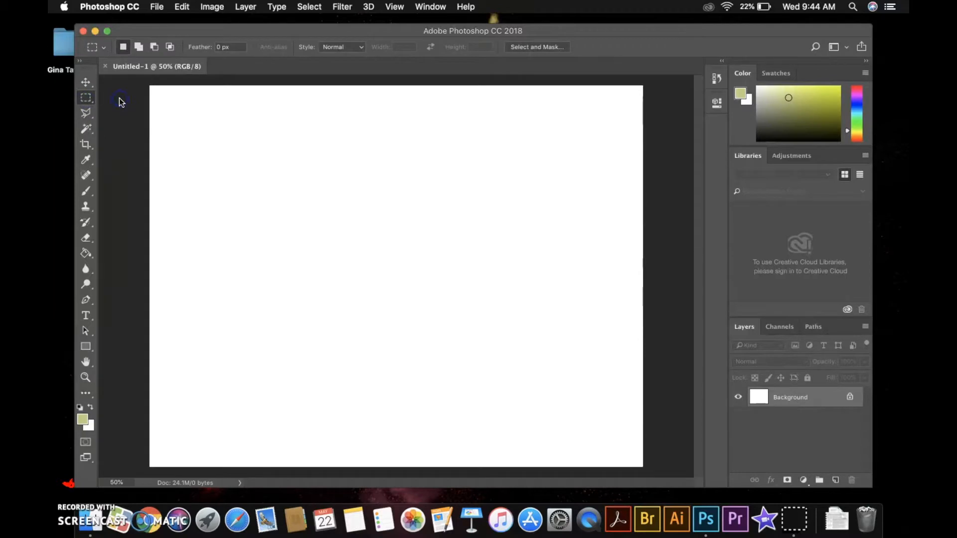
pyautogui.click(86, 255)
pyautogui.click(128, 247)
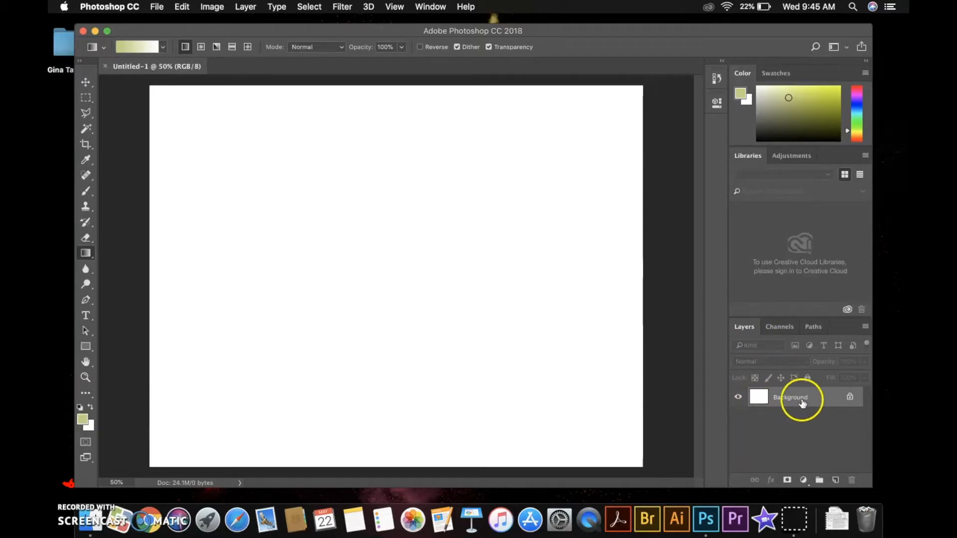
pyautogui.click(735, 401)
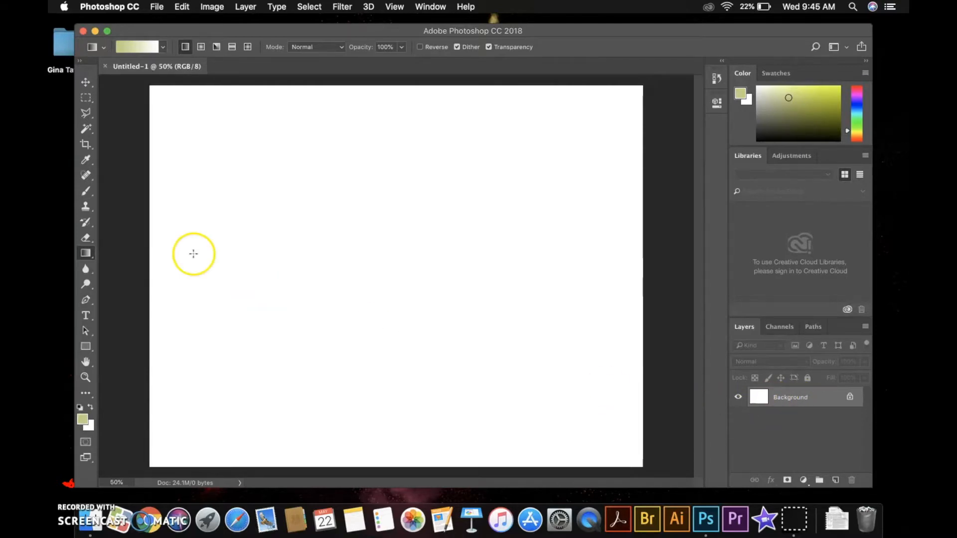
# Draw a wide rectangular marquee selection in the upper-left part of the blank canvas.
pyautogui.click(86, 98)
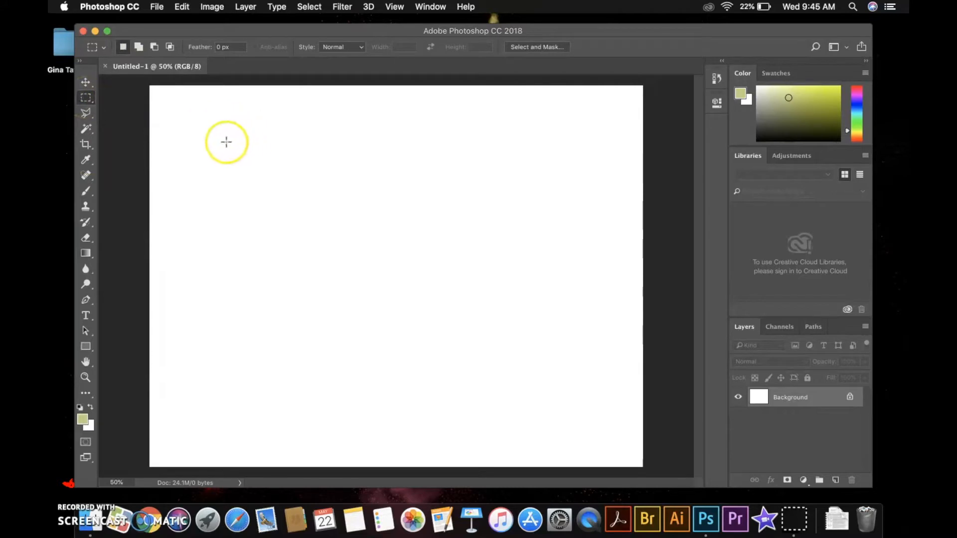
pyautogui.moveTo(225, 141); pyautogui.dragTo(452, 279)
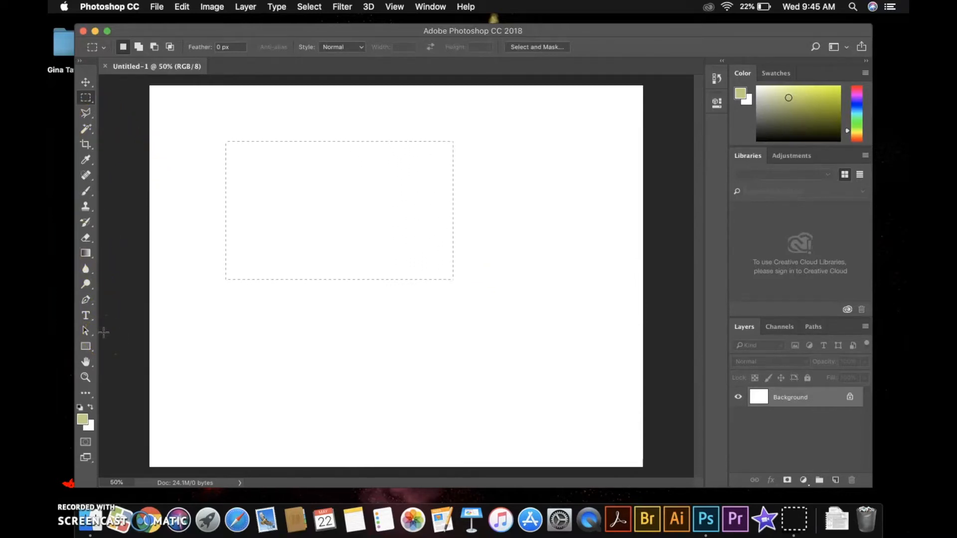
# Set the foreground color to orange f4590d and fill the rectangular selection with it using the Paint Bucket Tool.
pyautogui.click(86, 252)
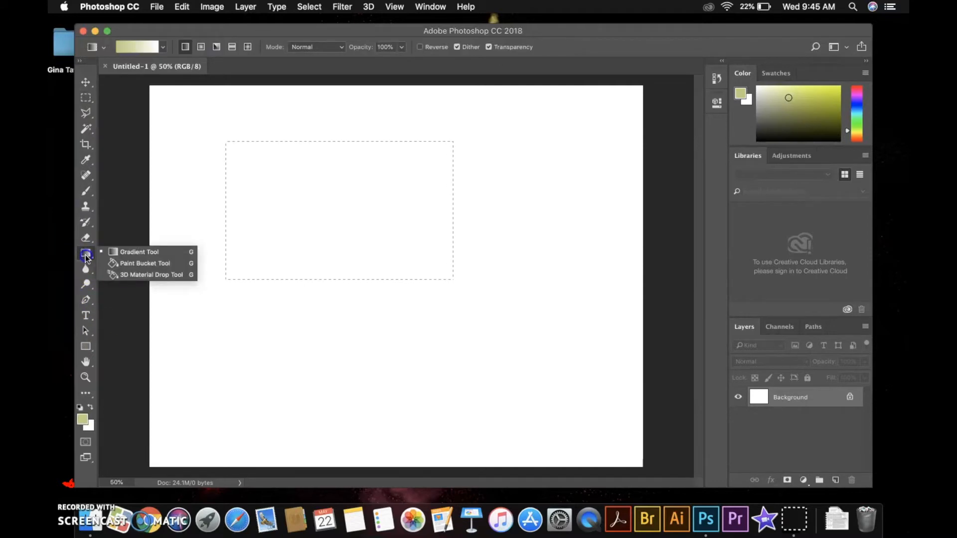
pyautogui.click(128, 263)
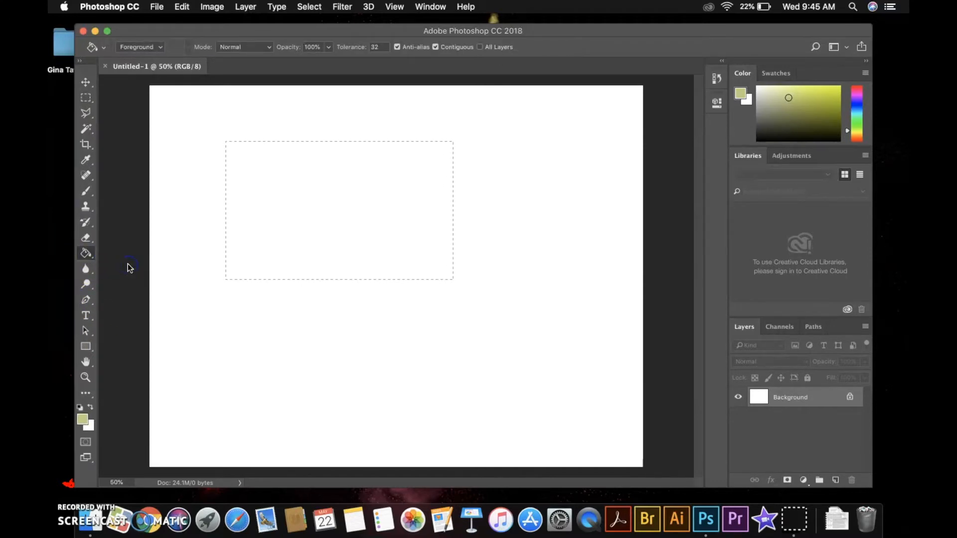
pyautogui.click(80, 417)
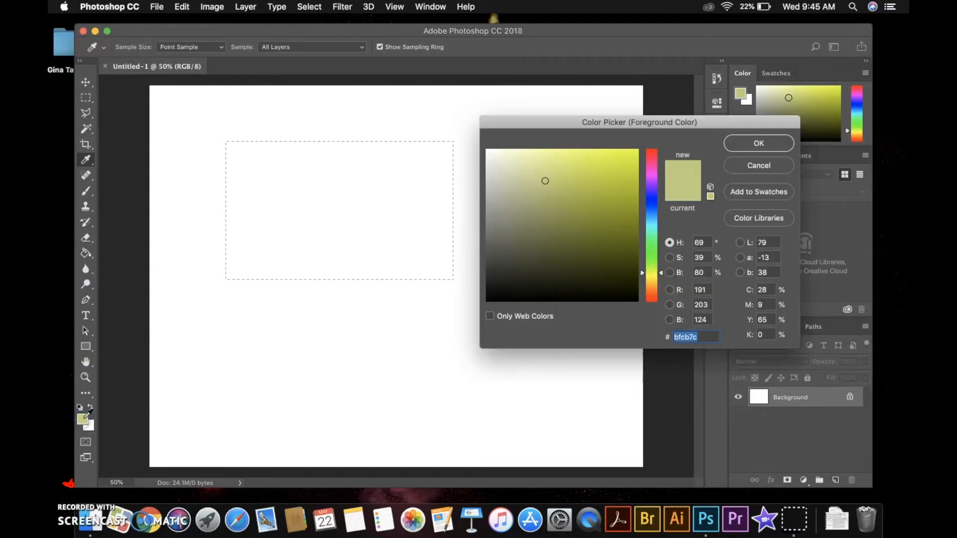
pyautogui.click(650, 205)
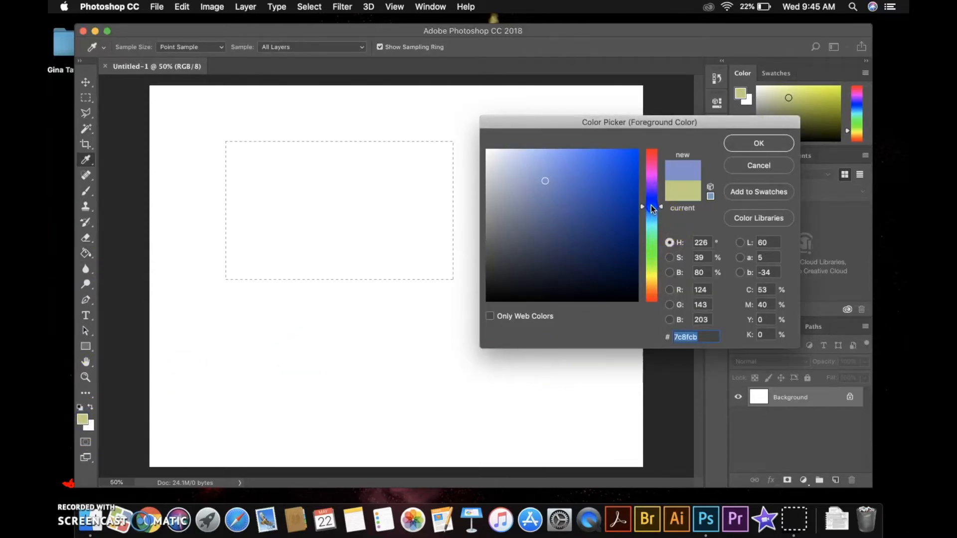
pyautogui.click(621, 177)
pyautogui.click(650, 274)
pyautogui.click(630, 155)
pyautogui.click(651, 294)
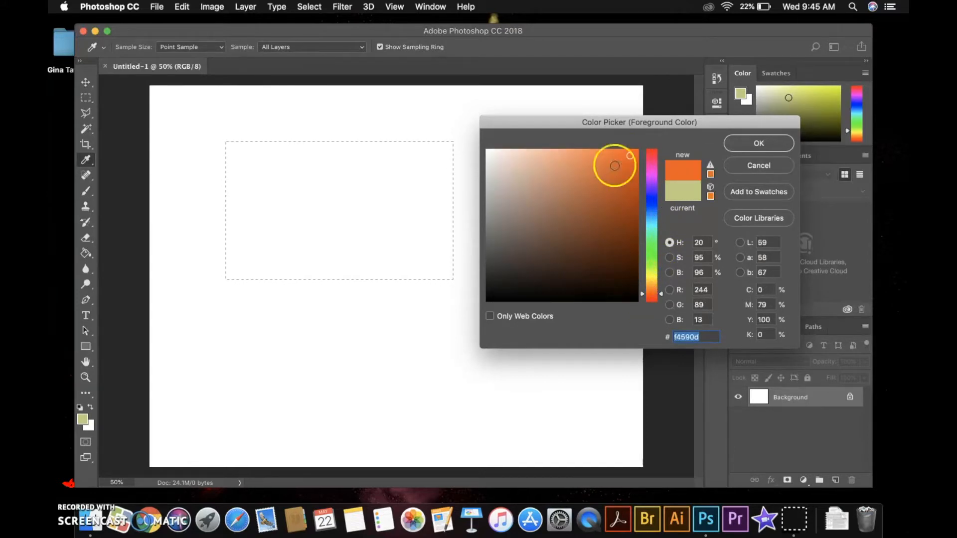
pyautogui.click(756, 144)
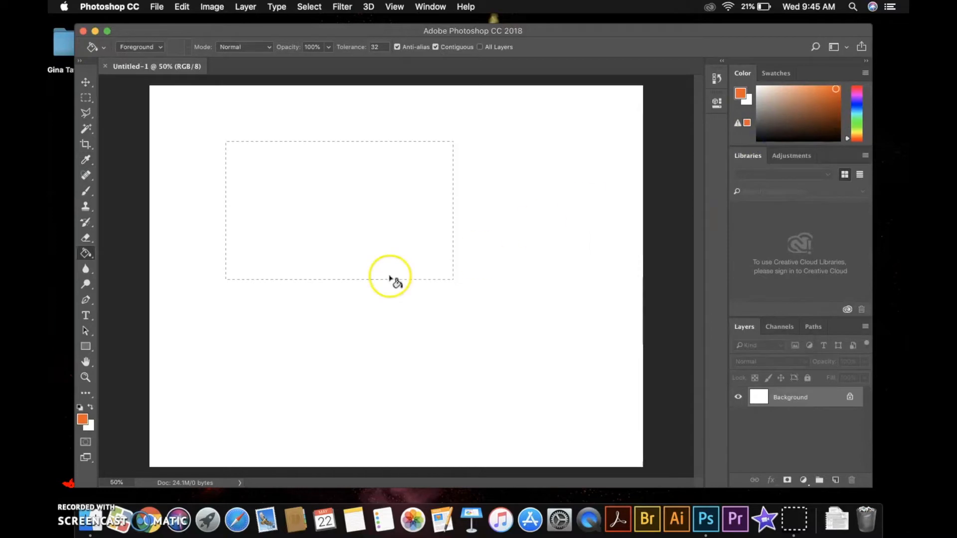
pyautogui.click(312, 240)
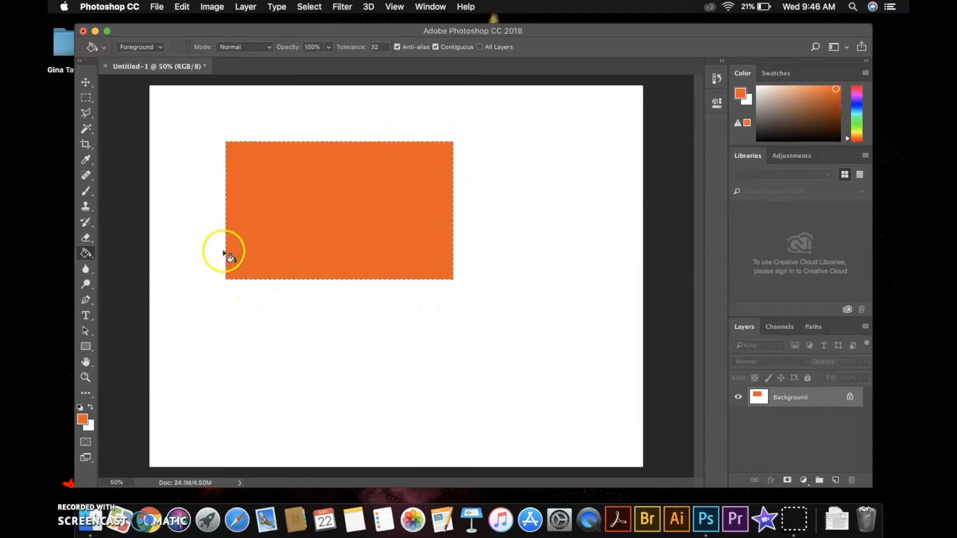
# Draw a nearly circular selection below and to the right of the orange rectangle with the Elliptical Marquee Tool.
pyautogui.click(85, 98)
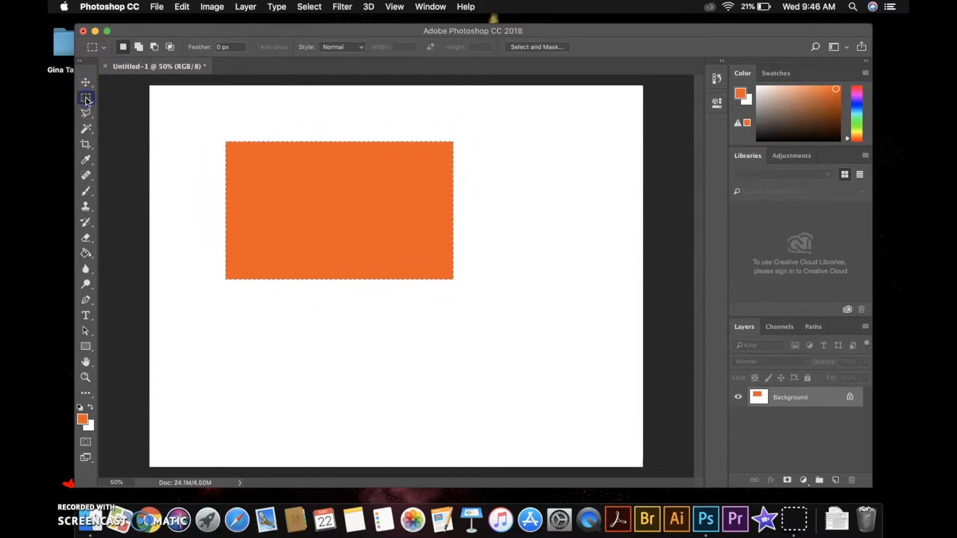
pyautogui.click(86, 99)
pyautogui.click(131, 107)
pyautogui.moveTo(387, 298); pyautogui.dragTo(542, 441)
# Set the foreground color to green 39f40d and fill the elliptical selection with the Paint Bucket Tool.
pyautogui.click(83, 419)
pyautogui.click(653, 255)
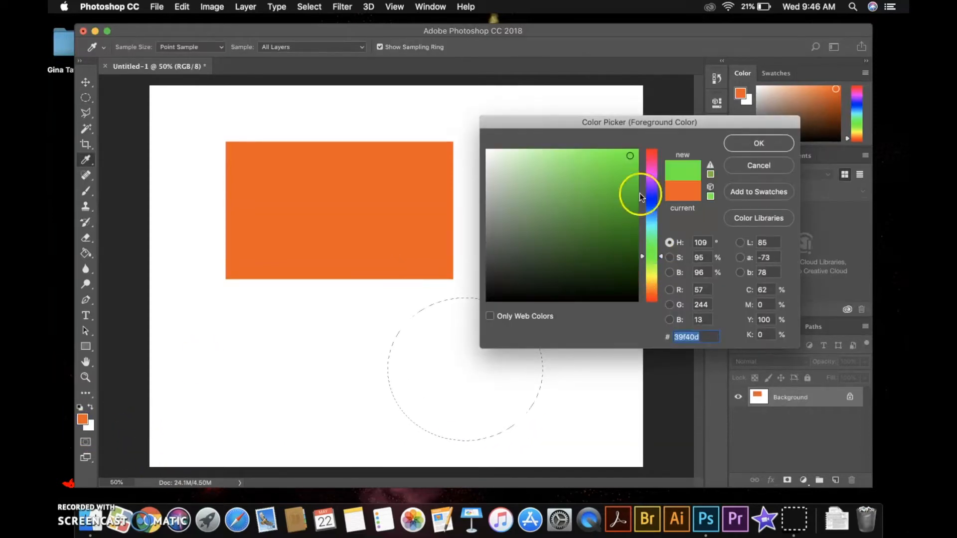
pyautogui.click(750, 143)
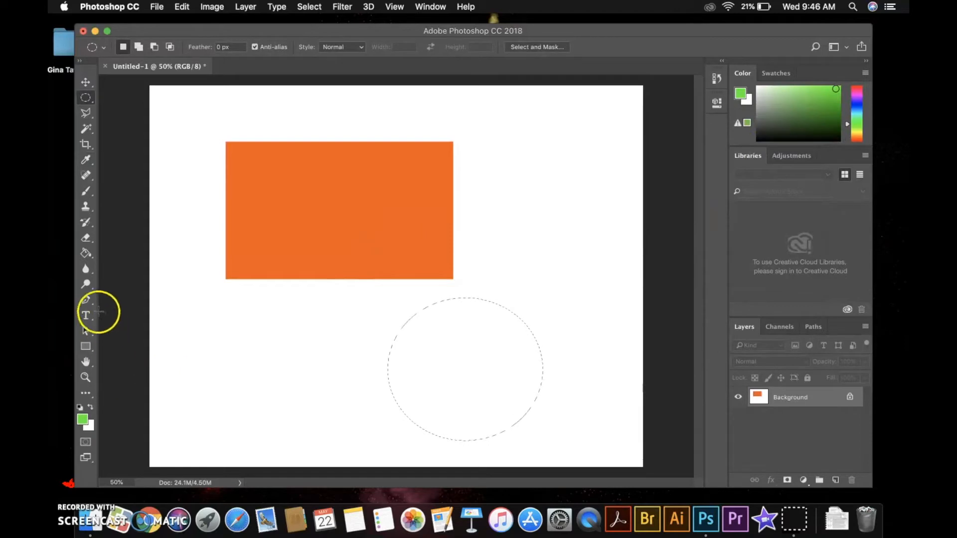
pyautogui.click(86, 254)
pyautogui.click(425, 352)
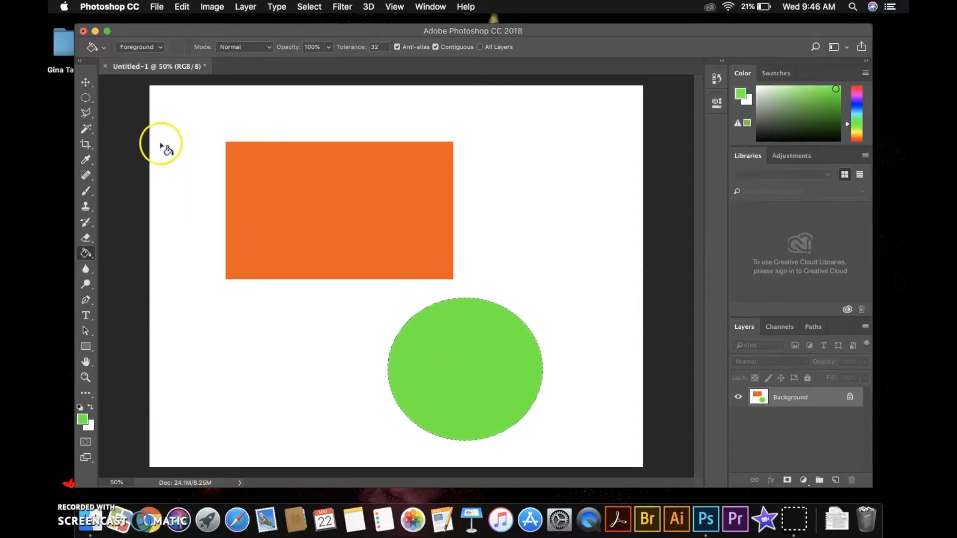
pyautogui.click(86, 99)
pyautogui.rightClick(85, 100)
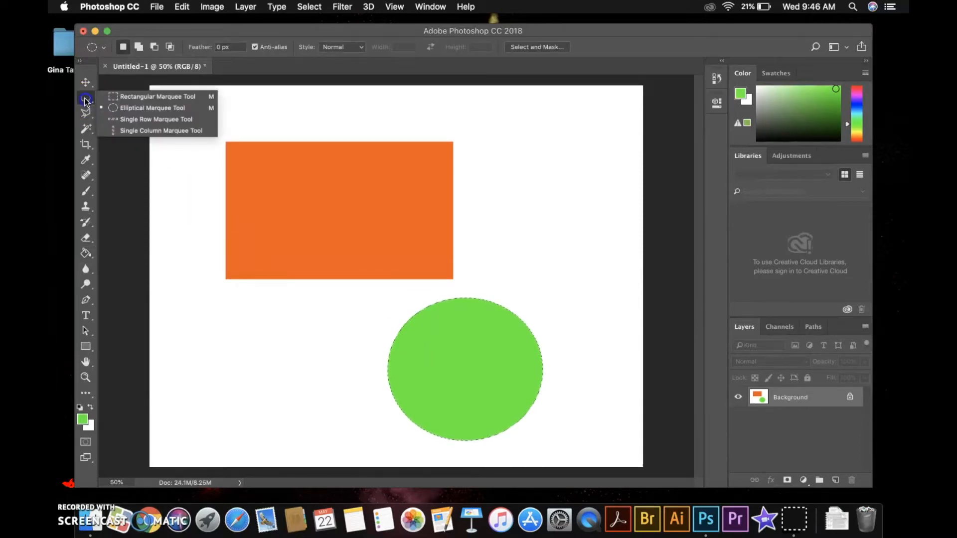
pyautogui.click(85, 100)
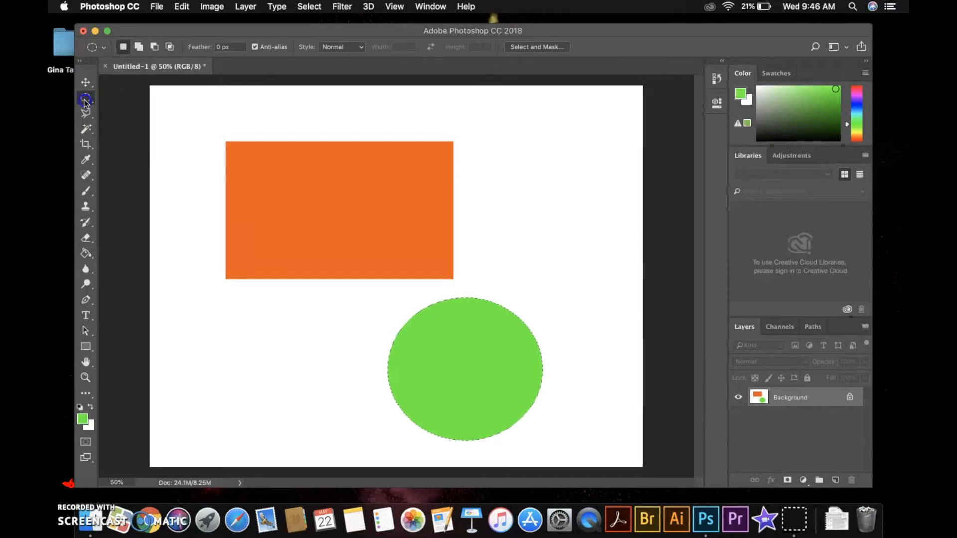
# Draw a wavy freehand selection to the right of the orange rectangle with the Lasso Tool.
pyautogui.click(87, 119)
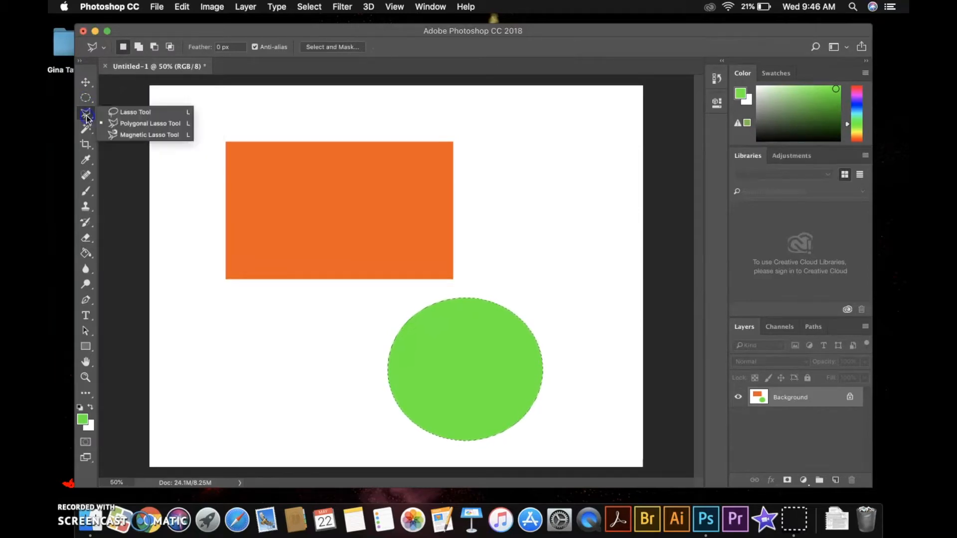
pyautogui.click(87, 118)
pyautogui.click(133, 113)
pyautogui.click(134, 111)
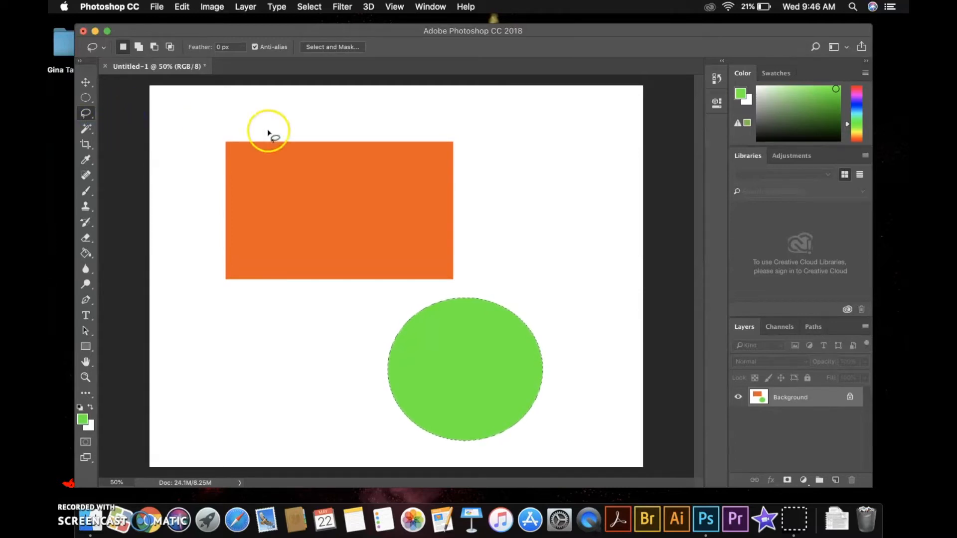
pyautogui.moveTo(559, 131)
pyautogui.mouseDown()
pyautogui.moveTo(507, 115)
pyautogui.moveTo(521, 133)
pyautogui.moveTo(502, 153)
pyautogui.moveTo(527, 251)
pyautogui.moveTo(585, 219)
pyautogui.moveTo(564, 177)
pyautogui.moveTo(568, 187)
pyautogui.moveTo(584, 164)
pyautogui.moveTo(570, 127)
pyautogui.mouseUp()
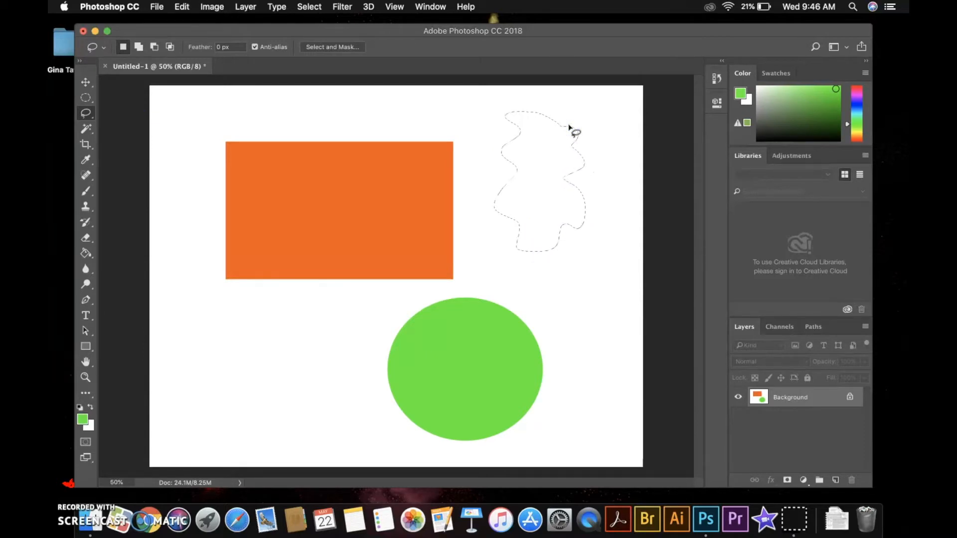
# Set the foreground color to a bright magenta pink and fill the freehand selection with the Paint Bucket Tool.
pyautogui.click(83, 419)
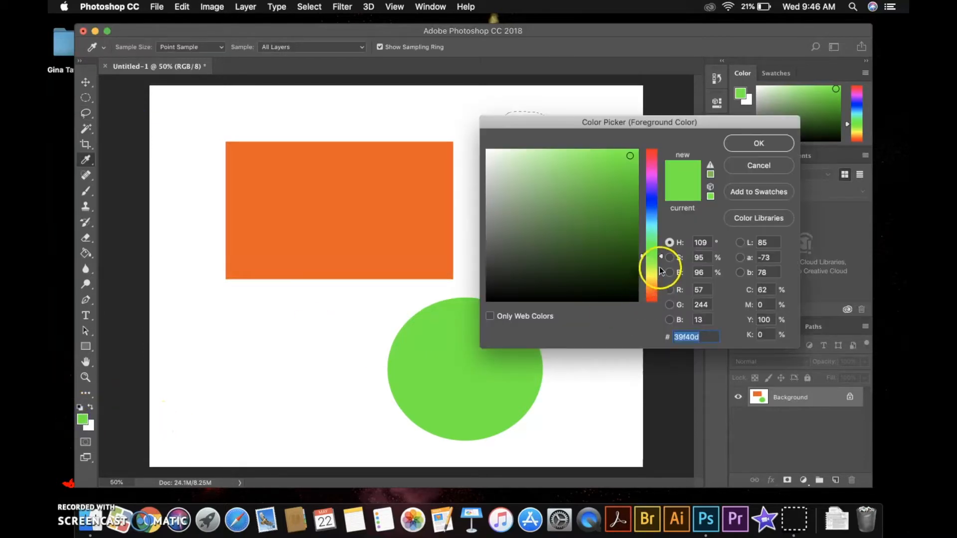
pyautogui.click(651, 289)
pyautogui.moveTo(651, 194); pyautogui.dragTo(651, 172)
pyautogui.click(746, 145)
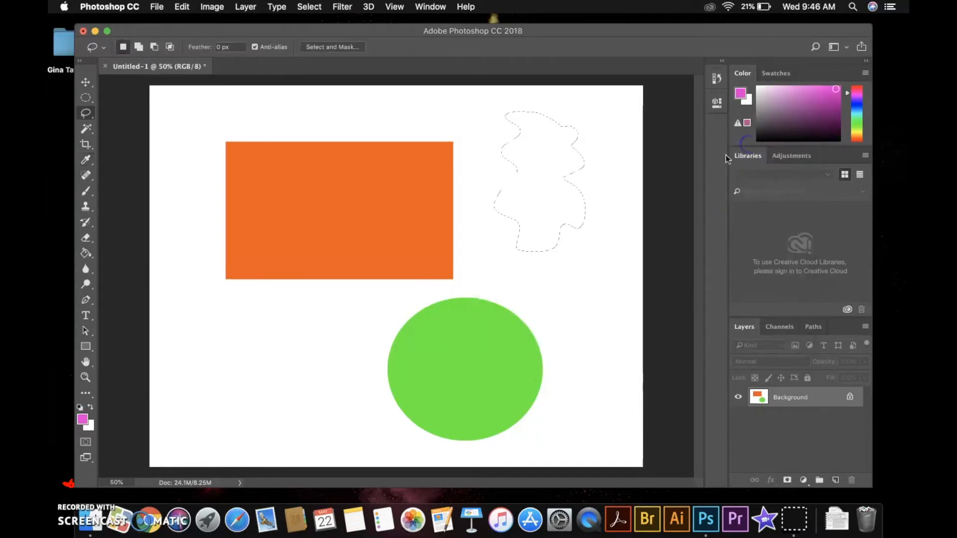
pyautogui.click(85, 257)
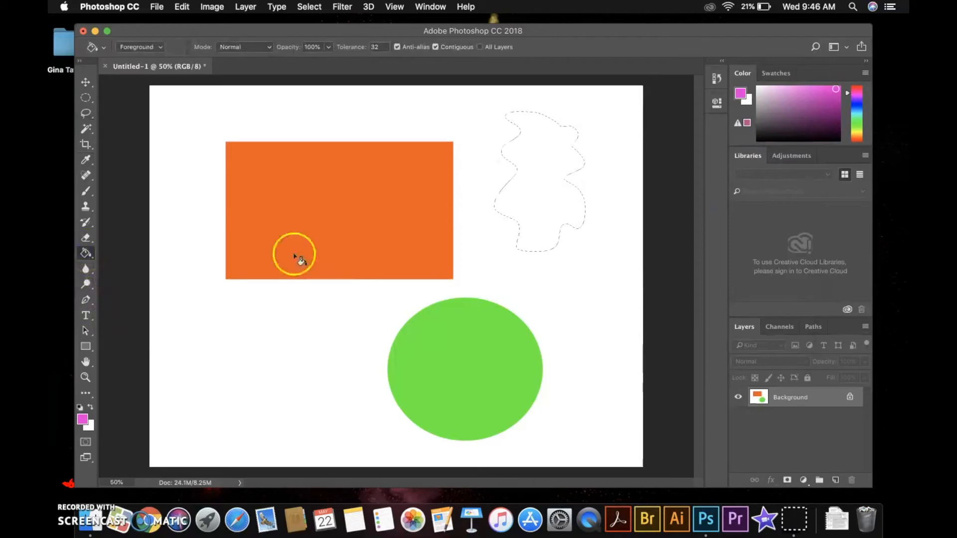
pyautogui.click(522, 200)
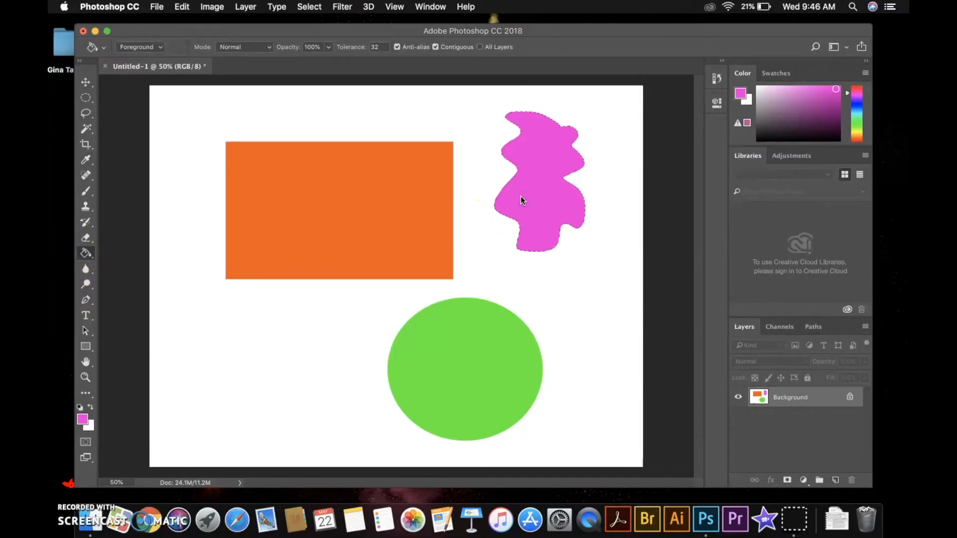
# Draw a closed zigzag selection below the orange rectangle, to the left of the green circle, with the Polygonal Lasso Tool.
pyautogui.click(86, 113)
pyautogui.moveTo(85, 113)
pyautogui.mouseDown()
pyautogui.moveTo(122, 108)
pyautogui.moveTo(142, 123)
pyautogui.mouseUp()
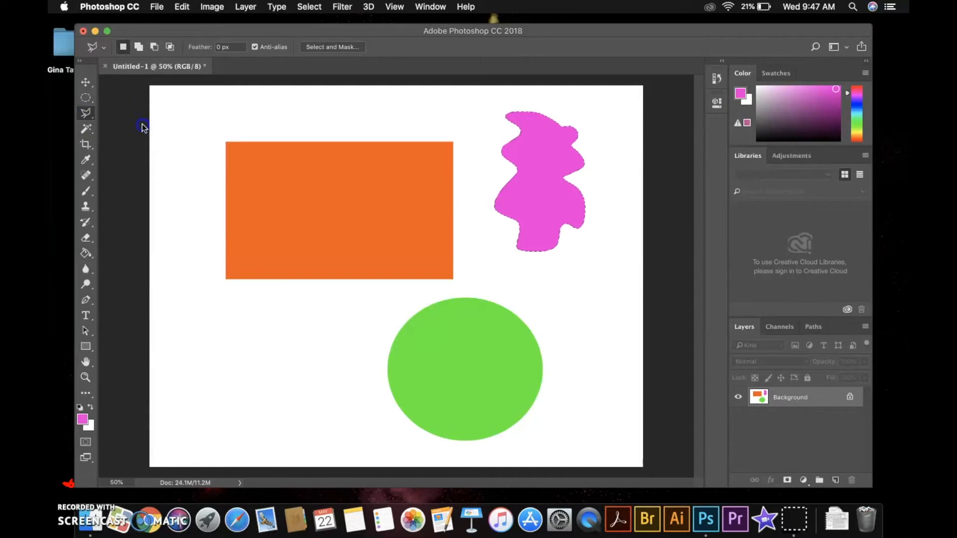
pyautogui.click(210, 317)
pyautogui.click(253, 366)
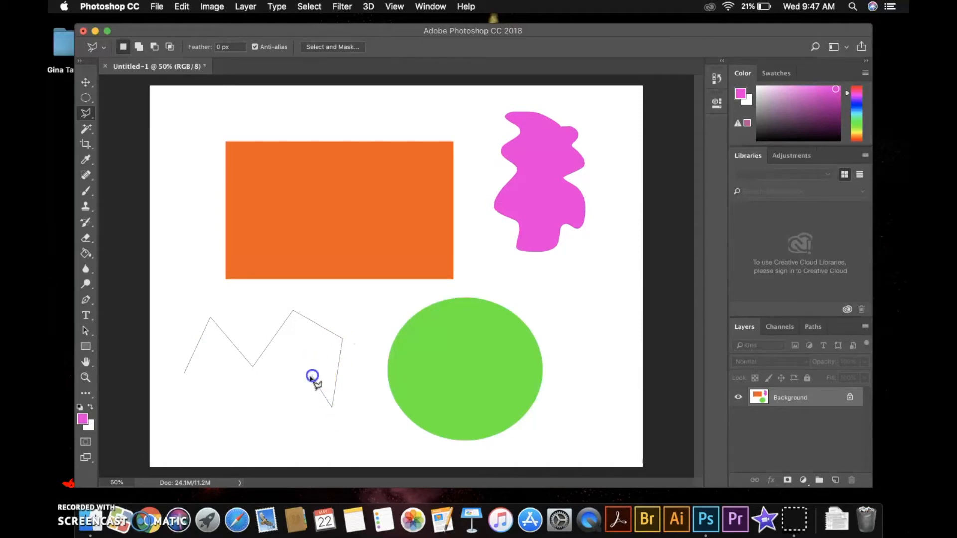
pyautogui.click(258, 418)
pyautogui.click(217, 375)
pyautogui.click(204, 435)
pyautogui.click(184, 375)
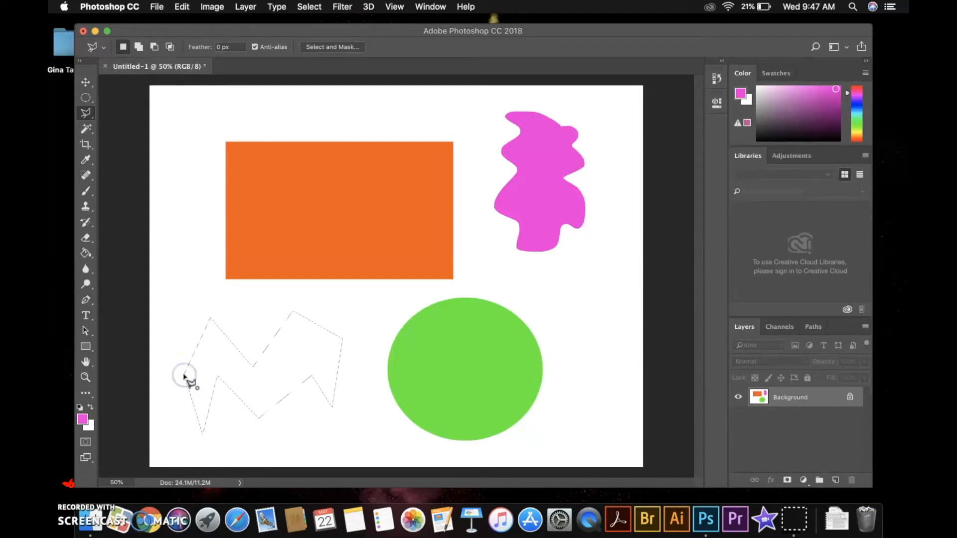
# Set the foreground color to black 000000, fill the zigzag selection with the Paint Bucket Tool, and deselect it.
pyautogui.click(83, 420)
pyautogui.moveTo(544, 244); pyautogui.dragTo(487, 303)
pyautogui.click(758, 143)
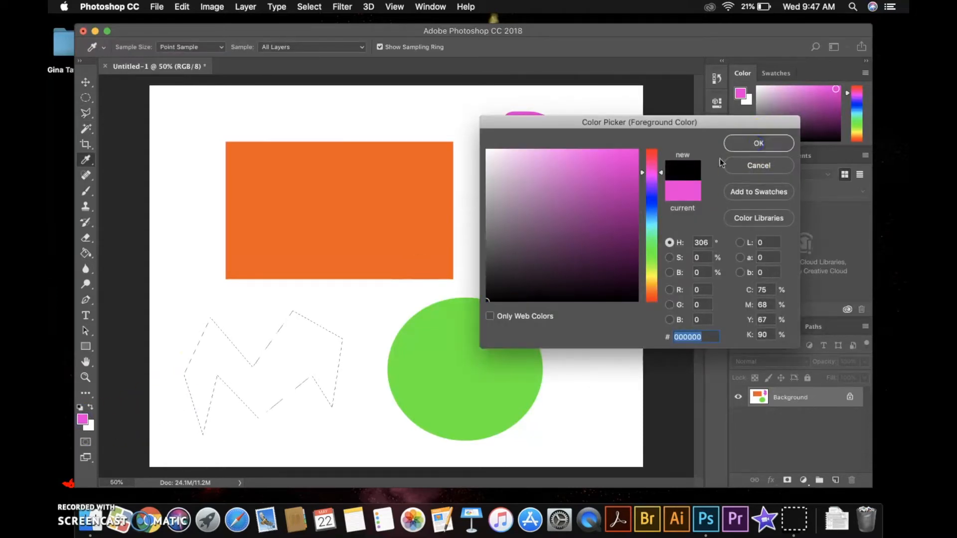
pyautogui.click(86, 254)
pyautogui.click(222, 364)
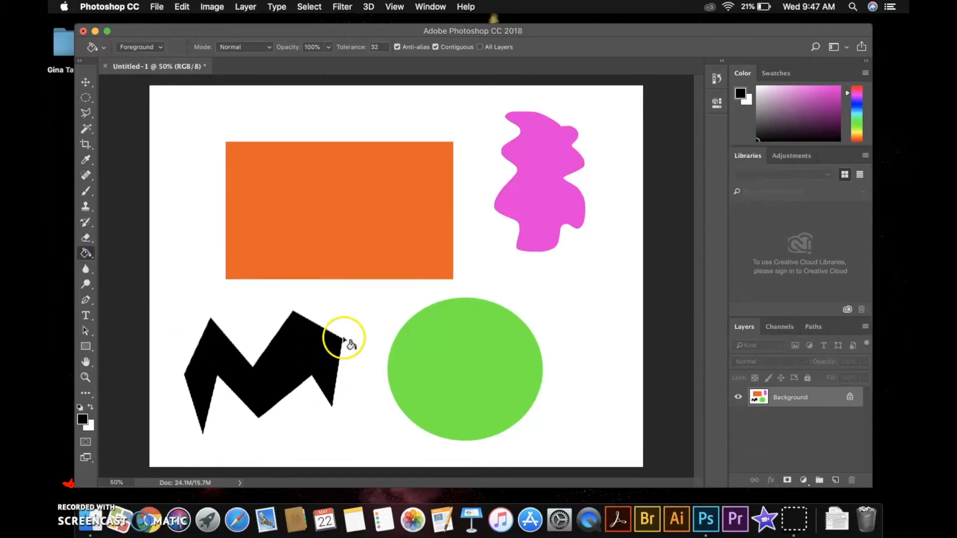
pyautogui.click(302, 7)
pyautogui.click(313, 34)
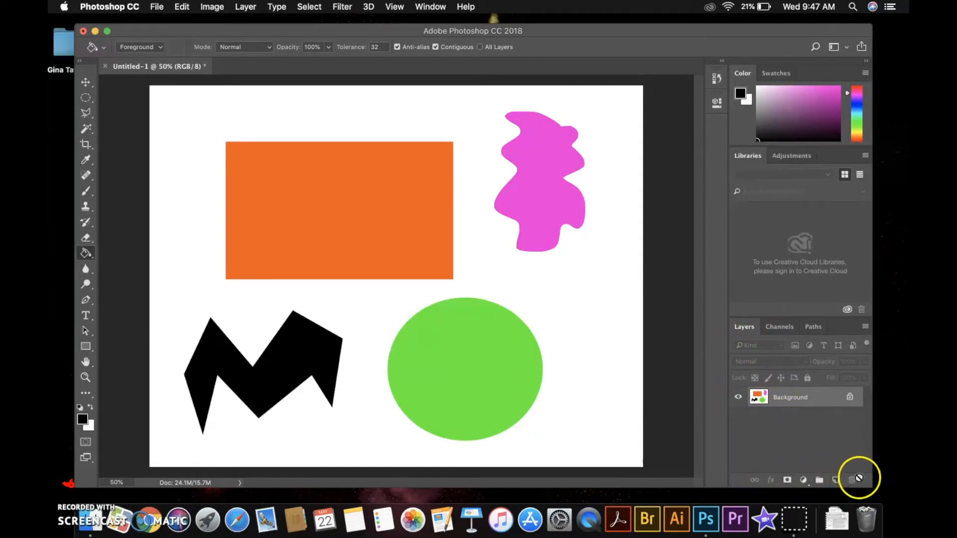
# Add a new layer above the Background and draw a large elliptical selection over the left part of the orange rectangle.
pyautogui.moveTo(809, 398); pyautogui.dragTo(844, 486)
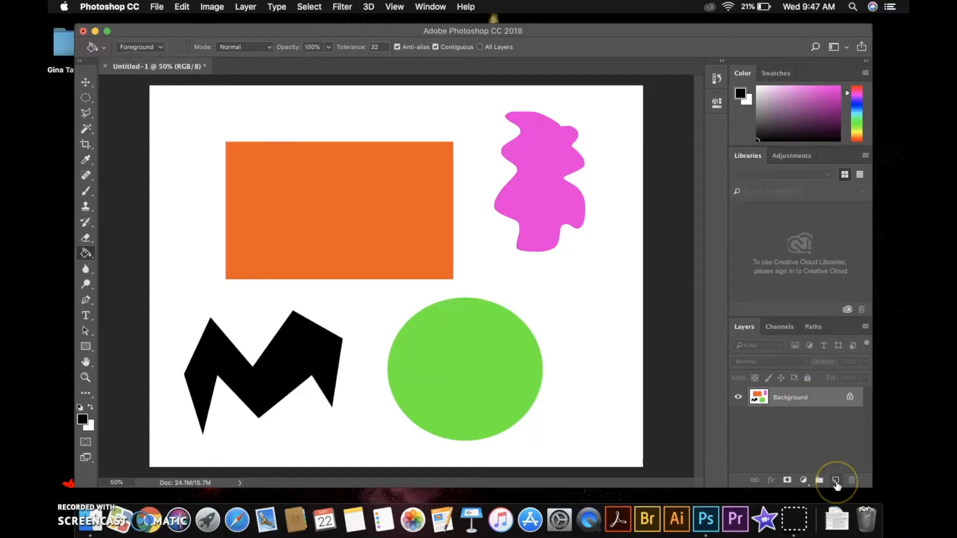
pyautogui.click(836, 480)
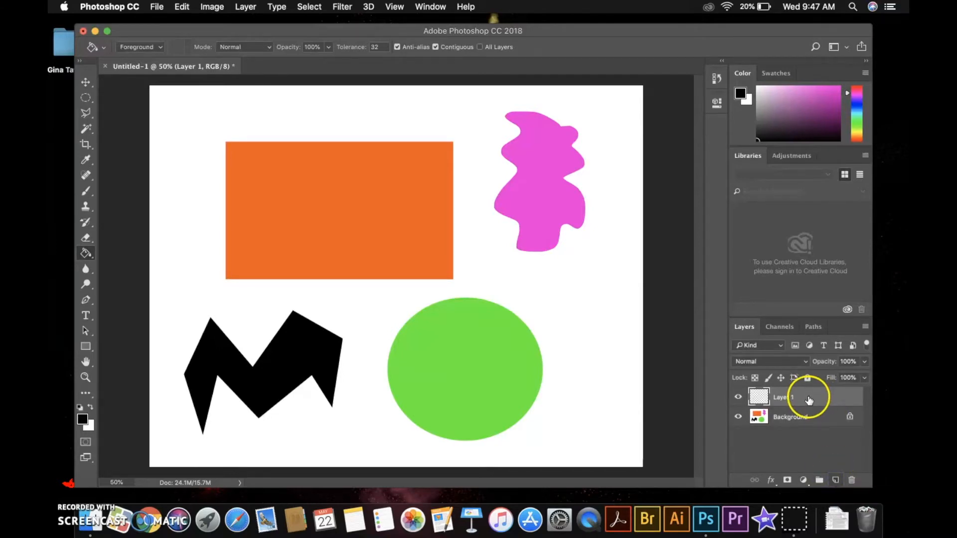
pyautogui.click(86, 99)
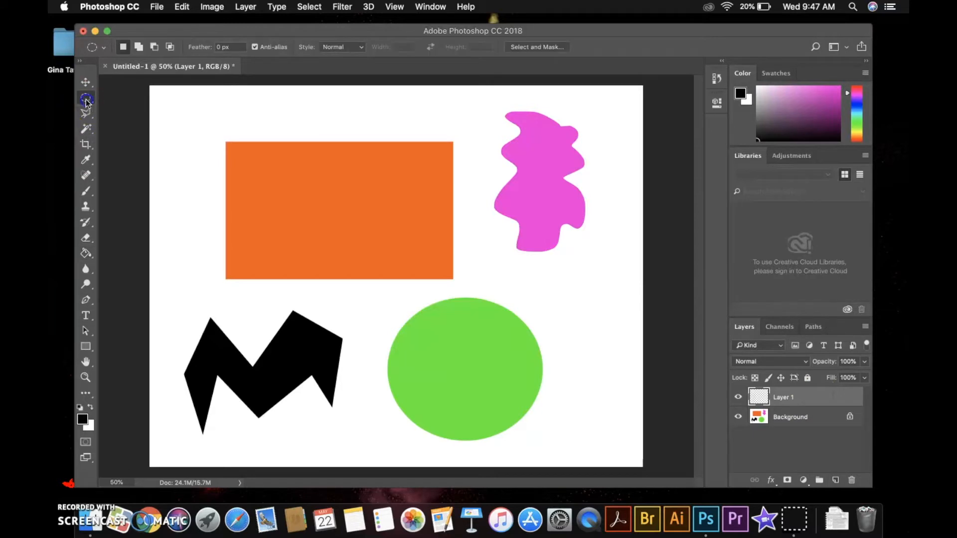
pyautogui.moveTo(205, 119); pyautogui.dragTo(394, 291)
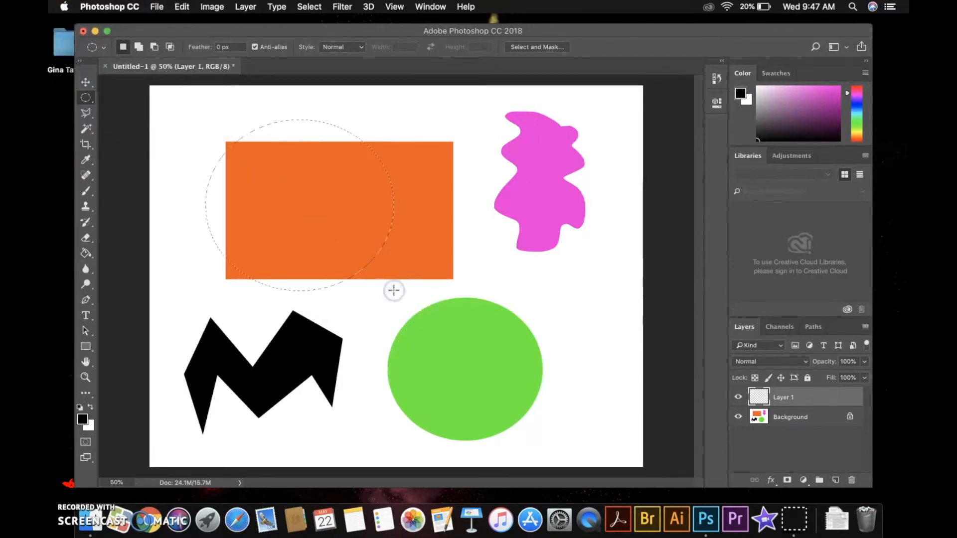
# Set the foreground color to magenta e71ed2 and fill the elliptical selection on Layer 1 with the Paint Bucket Tool.
pyautogui.click(80, 421)
pyautogui.click(618, 163)
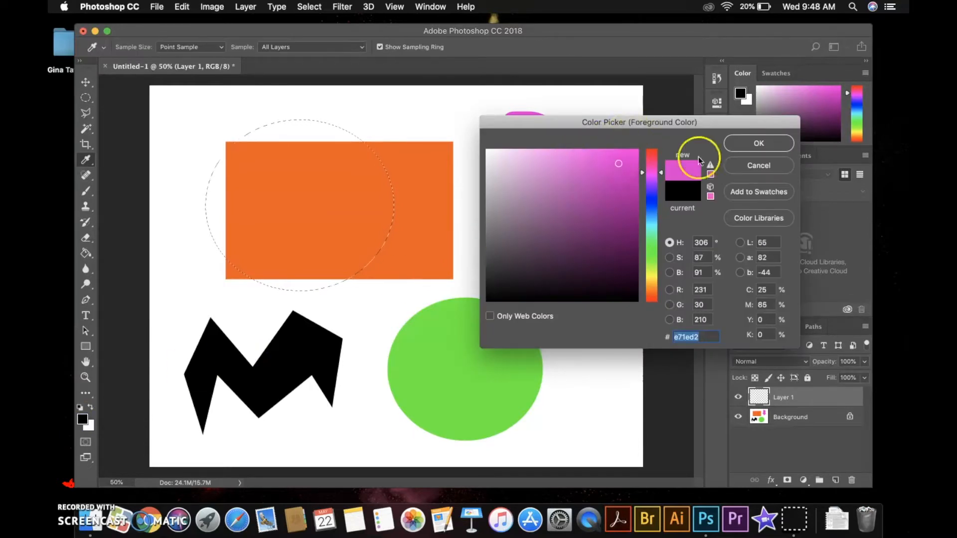
pyautogui.click(755, 144)
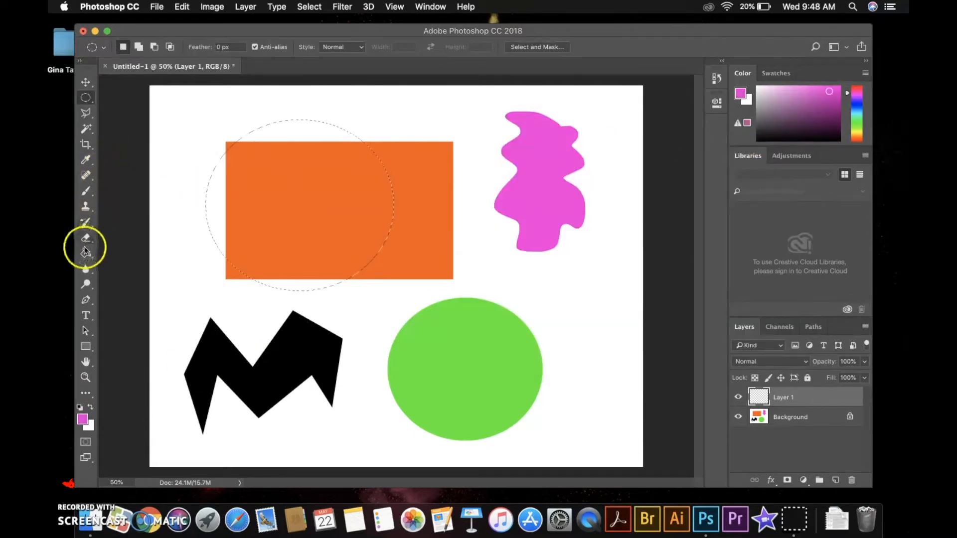
pyautogui.click(86, 253)
pyautogui.click(257, 230)
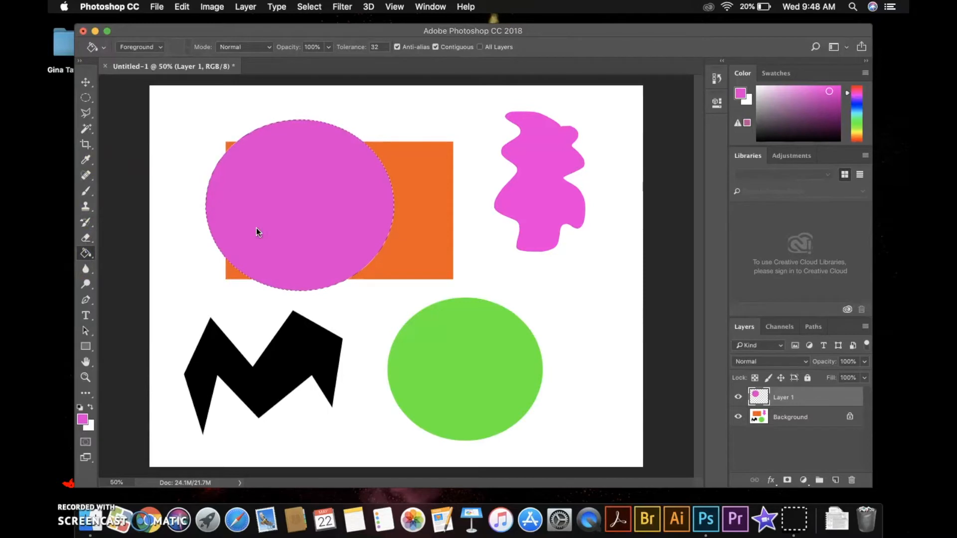
# Deselect the magenta circle and move it right and slightly down over the orange rectangle.
pyautogui.click(309, 7)
pyautogui.click(314, 35)
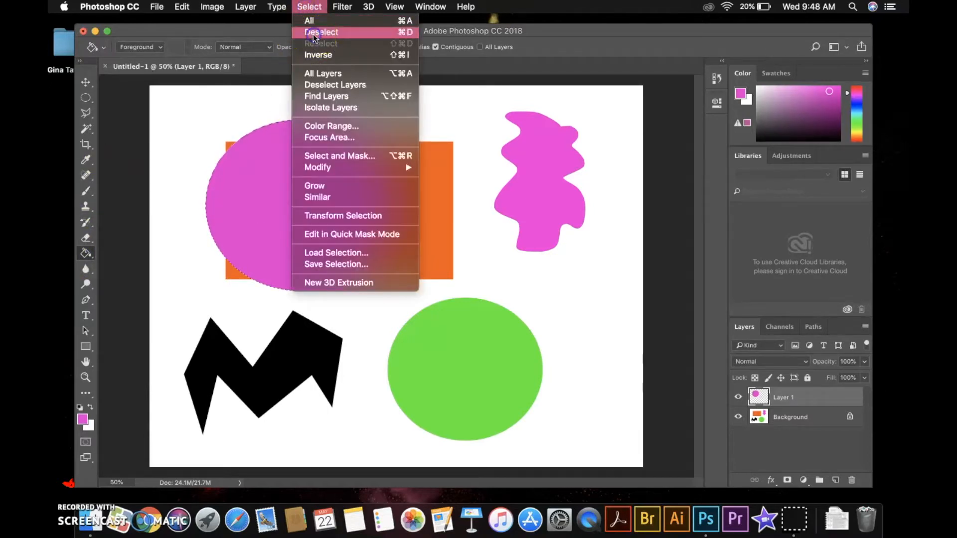
pyautogui.click(86, 81)
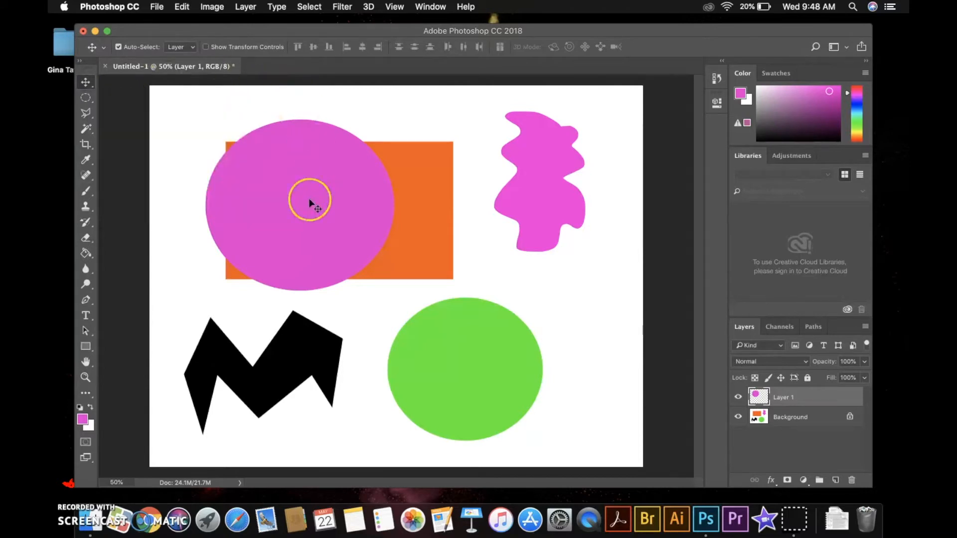
pyautogui.moveTo(310, 204); pyautogui.dragTo(364, 220)
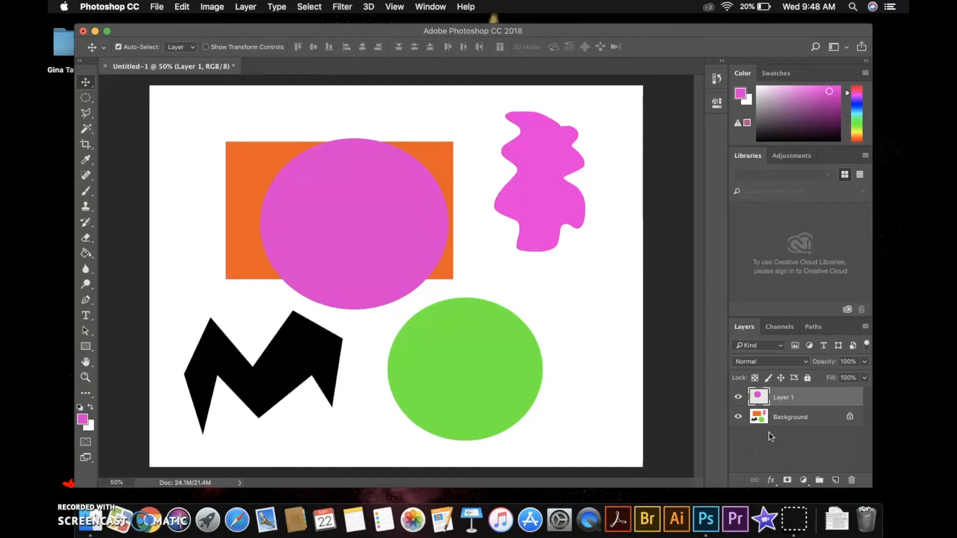
# Add another new layer and draw a square selection overlapping the magenta and green circles with the Rectangular Marquee Tool.
pyautogui.click(835, 479)
pyautogui.moveTo(86, 98); pyautogui.dragTo(120, 98)
pyautogui.moveTo(335, 199); pyautogui.dragTo(532, 354)
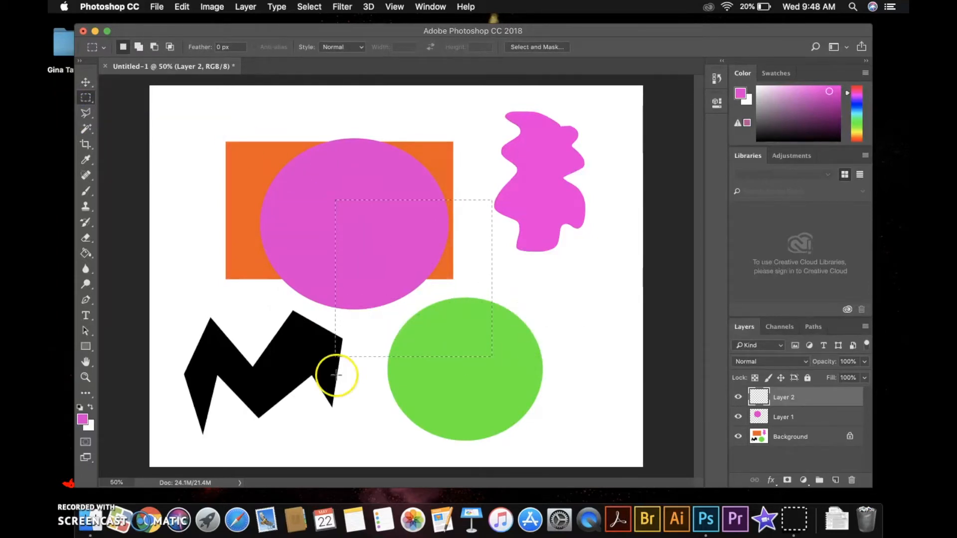
# Set the foreground color to yellow f6f304 and fill the square selection on Layer 2 with the Paint Bucket Tool.
pyautogui.click(82, 421)
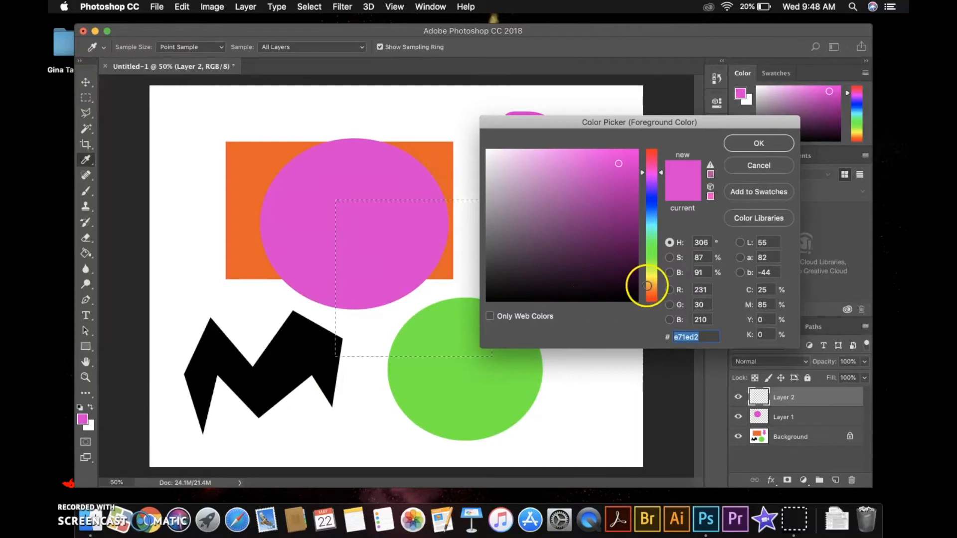
pyautogui.click(651, 272)
pyautogui.click(636, 154)
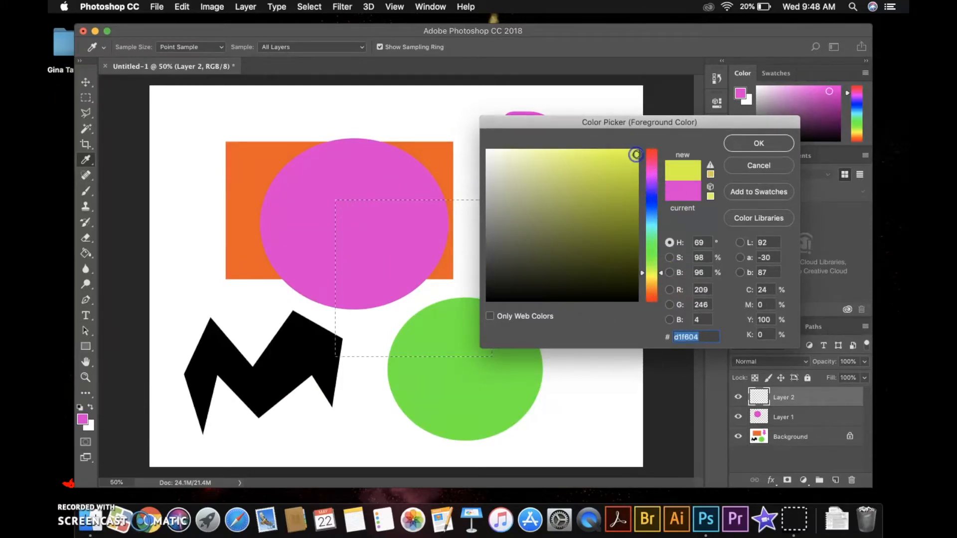
pyautogui.click(755, 139)
pyautogui.click(86, 253)
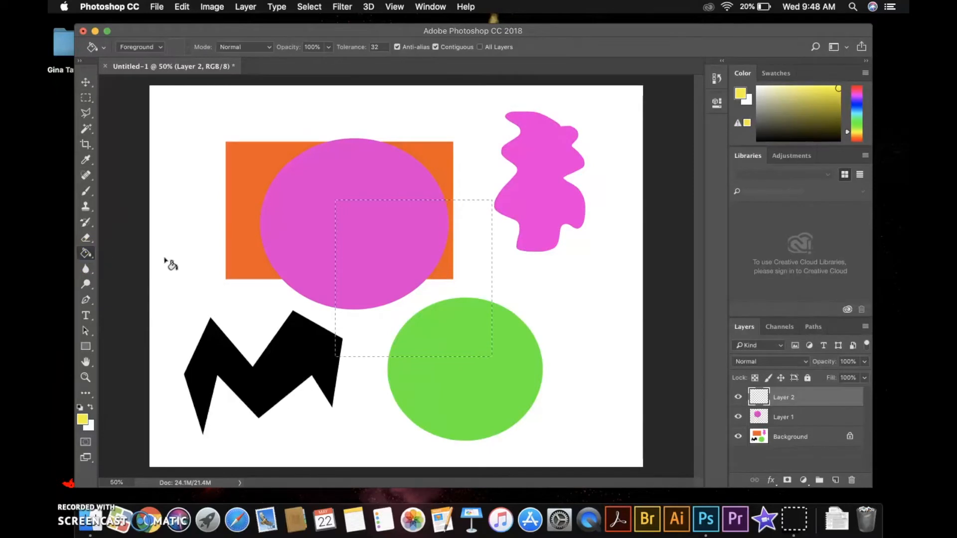
pyautogui.click(383, 282)
# Deselect the yellow square and move it slightly down and to the right.
pyautogui.click(299, 6)
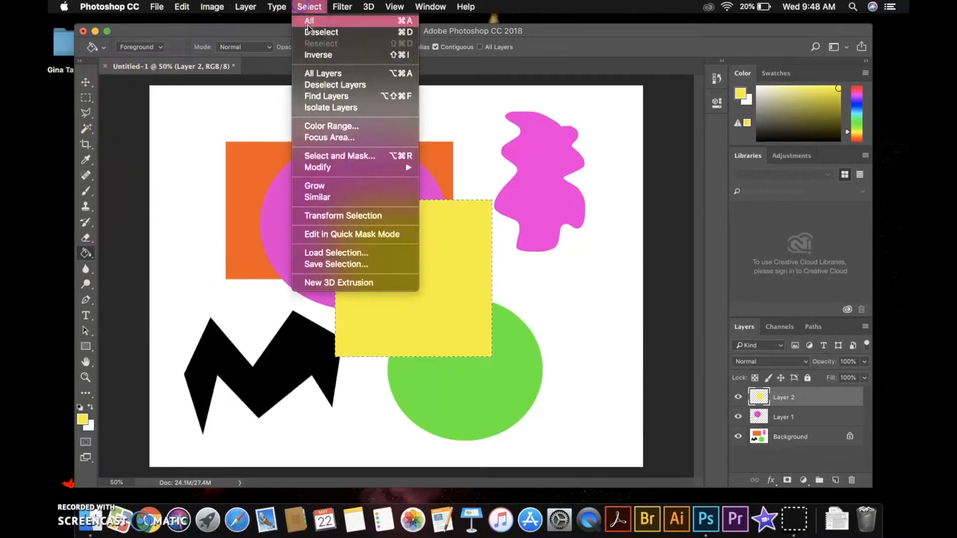
pyautogui.click(306, 32)
pyautogui.click(85, 82)
pyautogui.click(480, 301)
pyautogui.moveTo(422, 308); pyautogui.dragTo(429, 332)
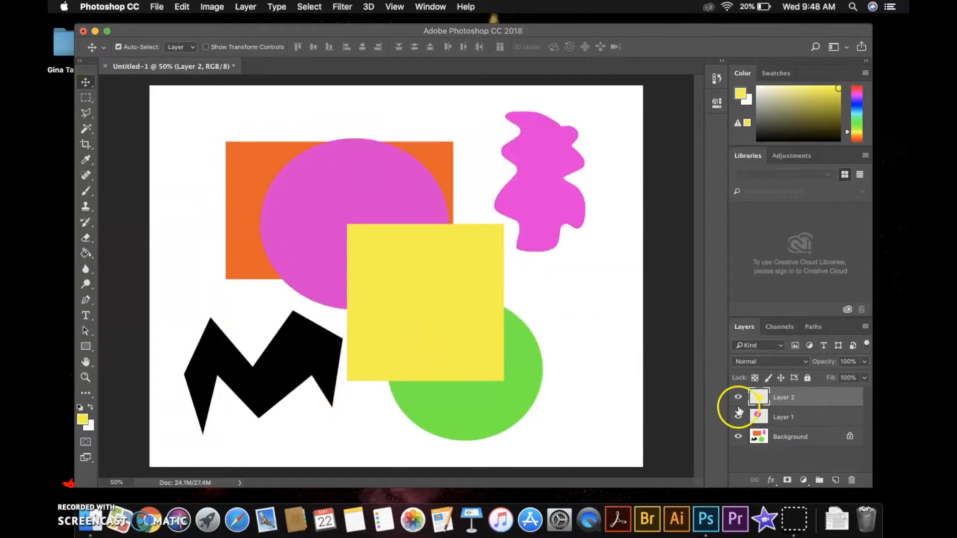
# Move the magenta circle on Layer 1 left and slightly down, and reorder Layer 1 above Layer 2.
pyautogui.click(780, 417)
pyautogui.moveTo(397, 230); pyautogui.dragTo(348, 238)
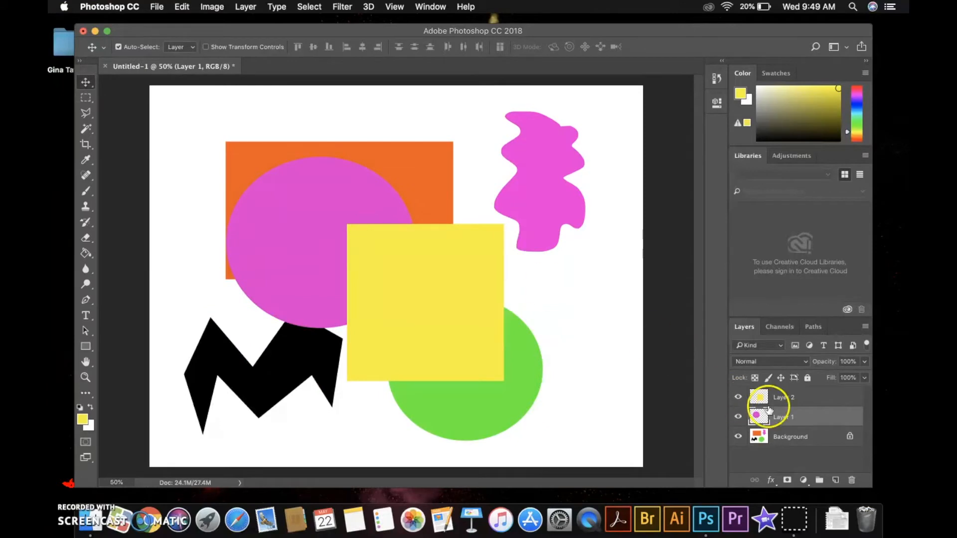
pyautogui.moveTo(792, 419); pyautogui.dragTo(790, 392)
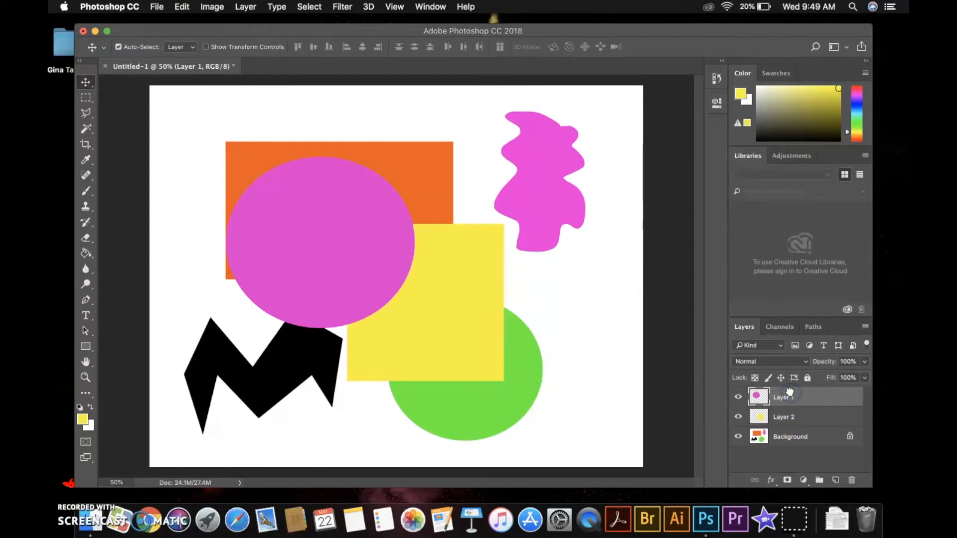
# Shift the magenta circle slightly right and up, and move the yellow square on Layer 2 up behind it.
pyautogui.moveTo(345, 261); pyautogui.dragTo(382, 252)
pyautogui.click(784, 416)
pyautogui.moveTo(414, 336); pyautogui.dragTo(432, 234)
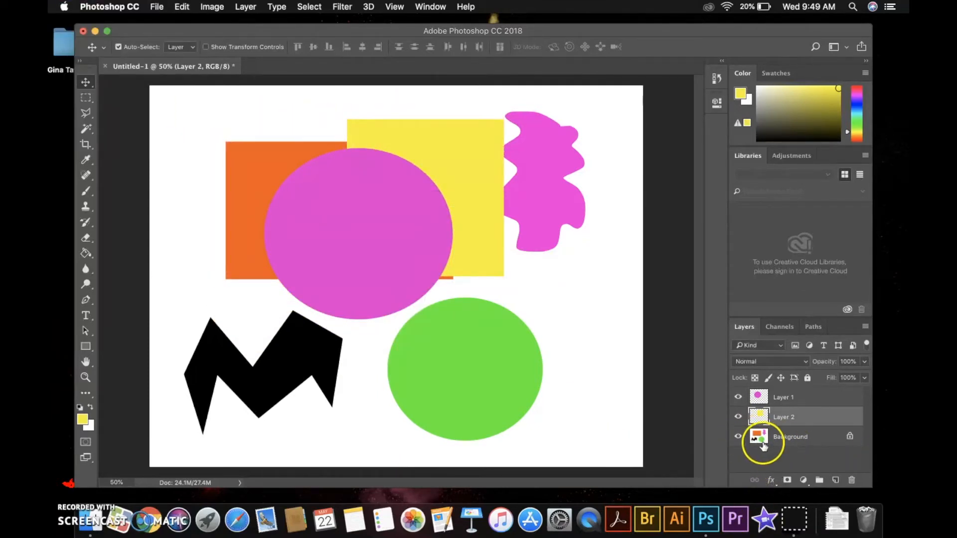
# Hide Layer 2, Layer 1 and the Background, and show only Layer 2 and Layer 1 again.
pyautogui.click(738, 417)
pyautogui.click(737, 397)
pyautogui.click(738, 437)
pyautogui.click(738, 417)
pyautogui.click(738, 397)
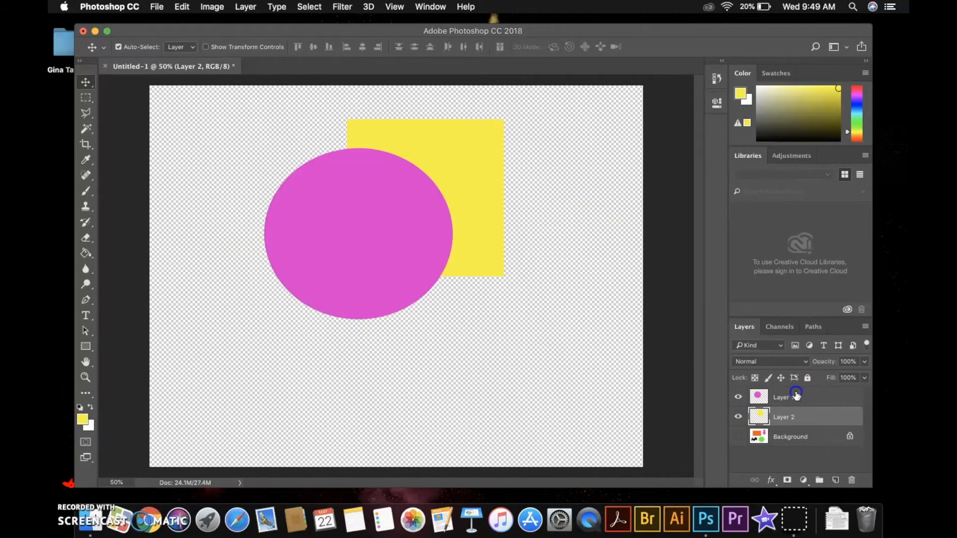
# Move the magenta circle down and left, move the yellow square down and right, and make the Background layer visible.
pyautogui.moveTo(379, 251); pyautogui.dragTo(323, 356)
pyautogui.click(793, 412)
pyautogui.moveTo(486, 271); pyautogui.dragTo(557, 338)
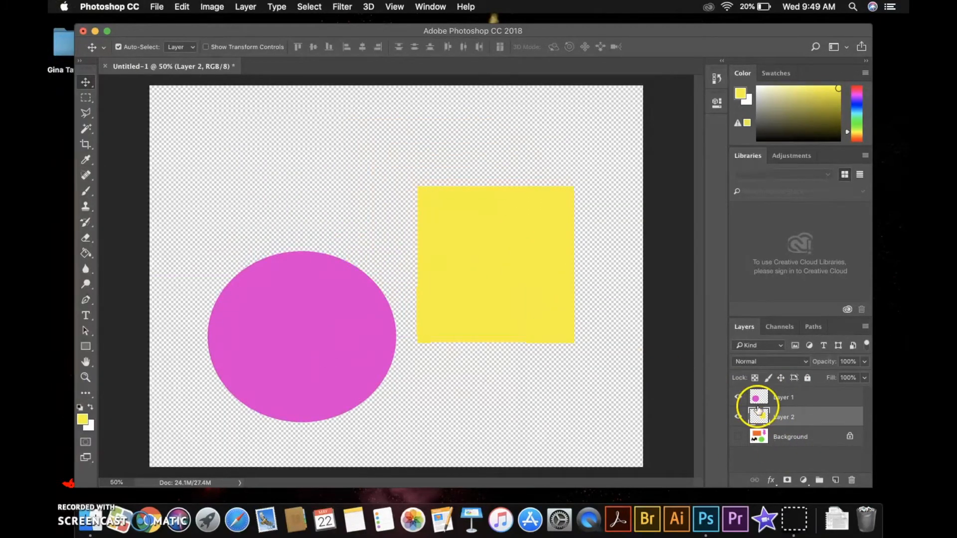
pyautogui.click(738, 437)
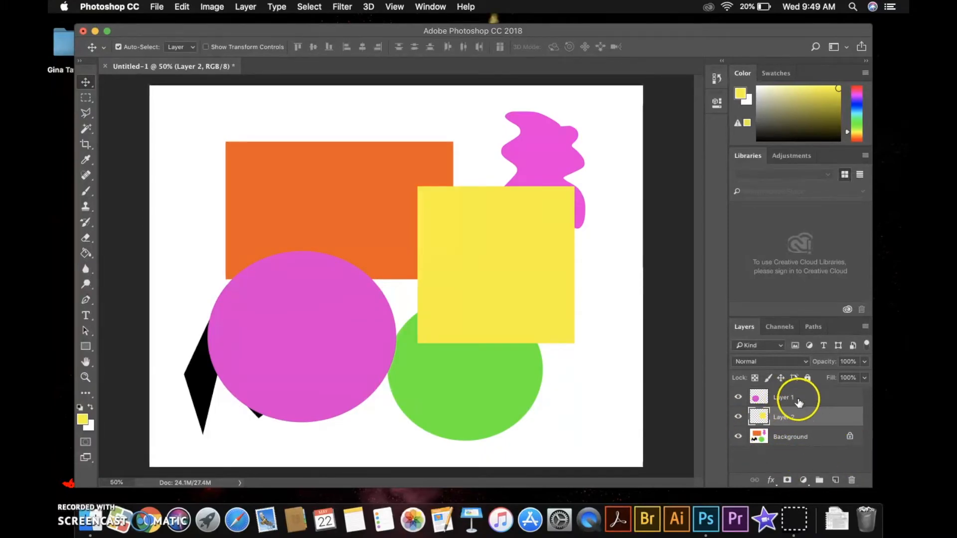
# Delete Layer 2 with the yellow square and undo the deletion.
pyautogui.click(851, 481)
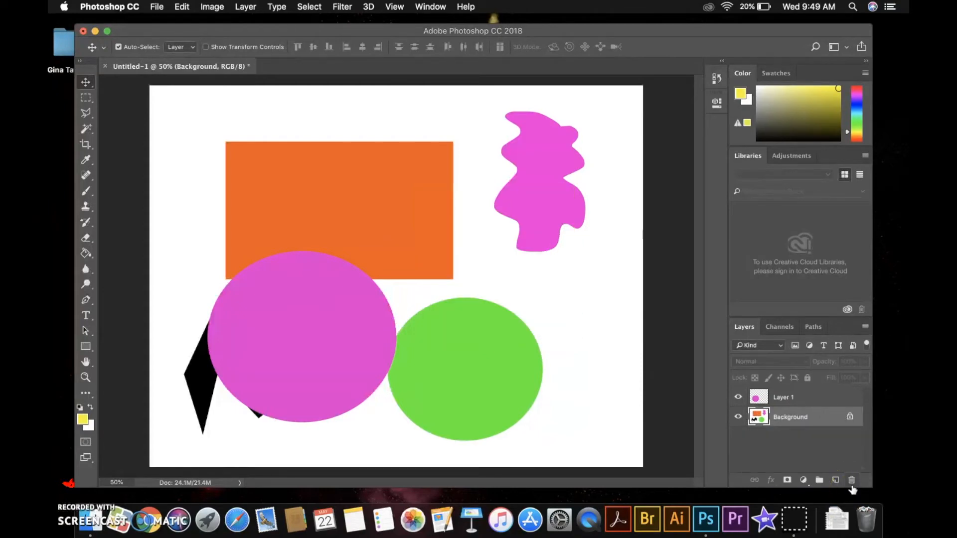
pyautogui.press('super+z')
# Select Layer 1 and set the Brush Tool's size to 20 px in the brush settings.
pyautogui.click(803, 397)
pyautogui.click(114, 273)
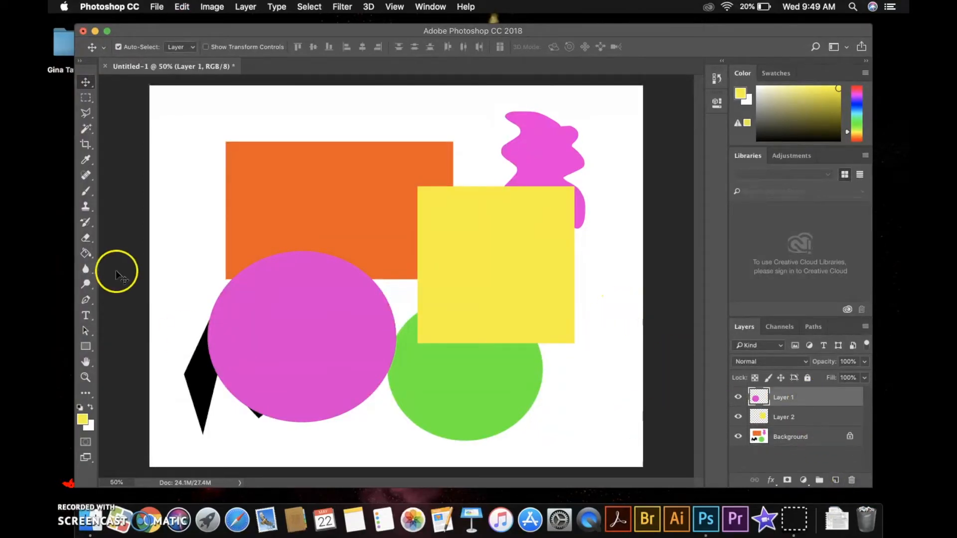
pyautogui.click(86, 190)
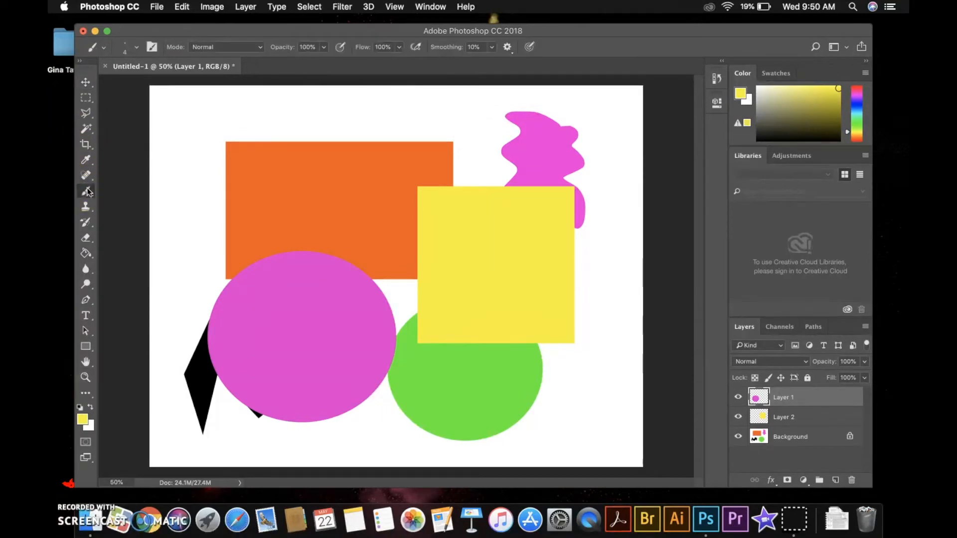
pyautogui.click(152, 47)
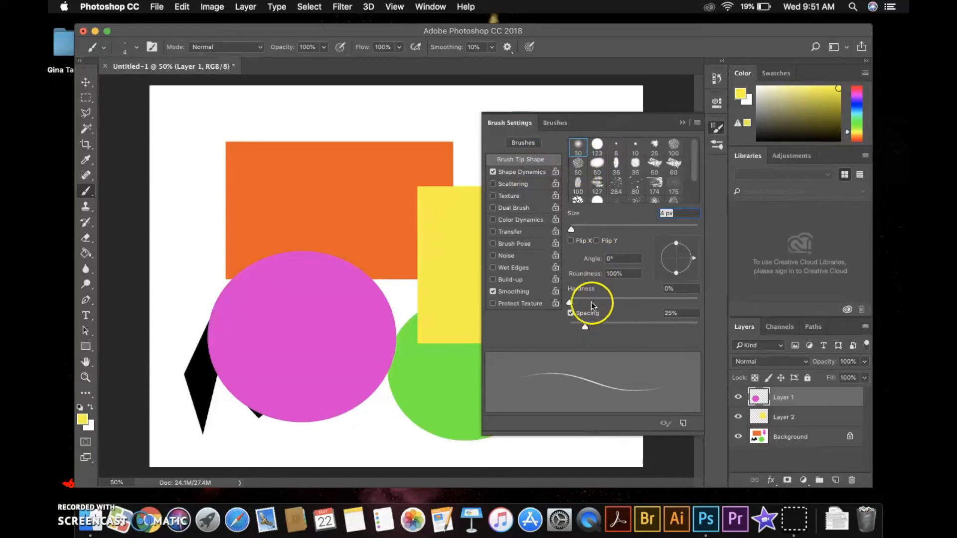
pyautogui.click(593, 228)
pyautogui.moveTo(593, 228); pyautogui.dragTo(581, 229)
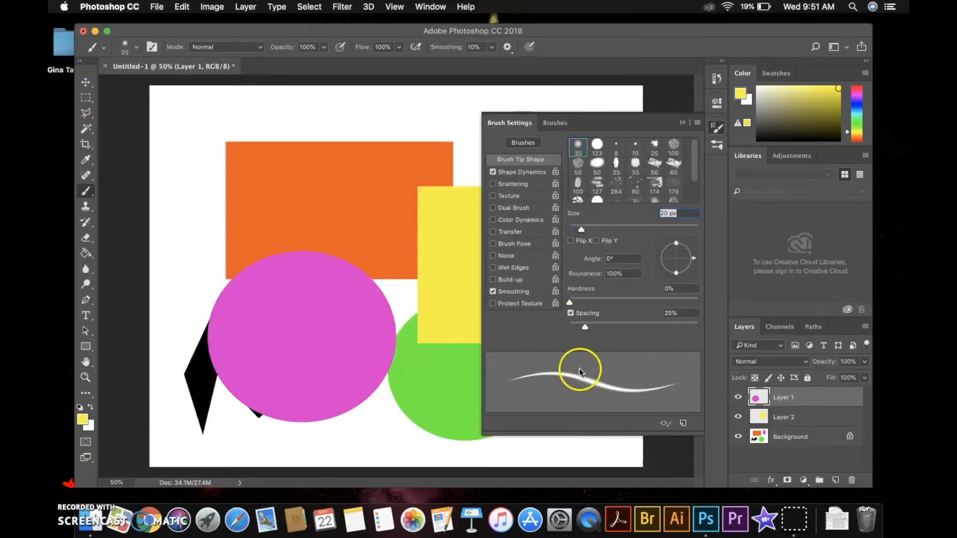
pyautogui.click(683, 123)
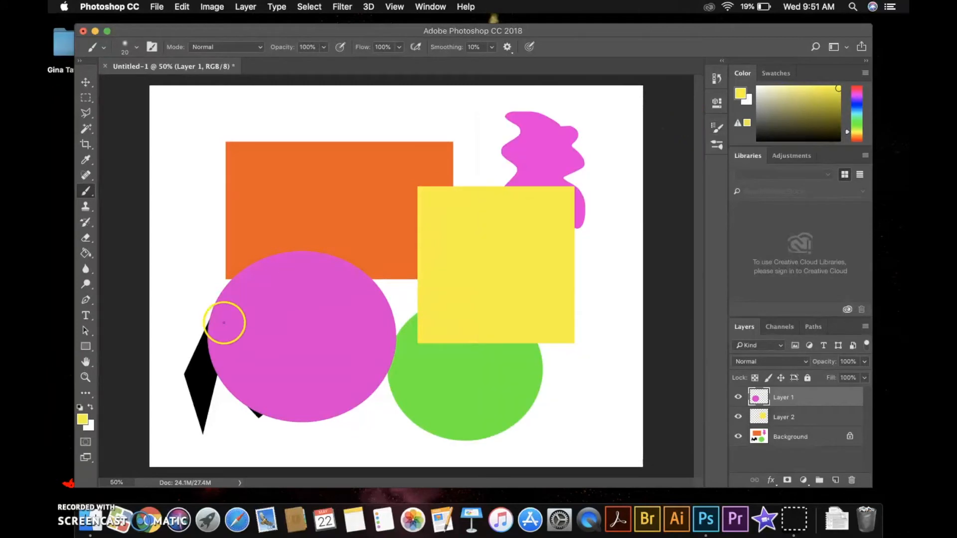
# Set the foreground color to blue and paint a scribble and heart over the orange rectangle plus a zigzag inside the magenta circle.
pyautogui.click(83, 419)
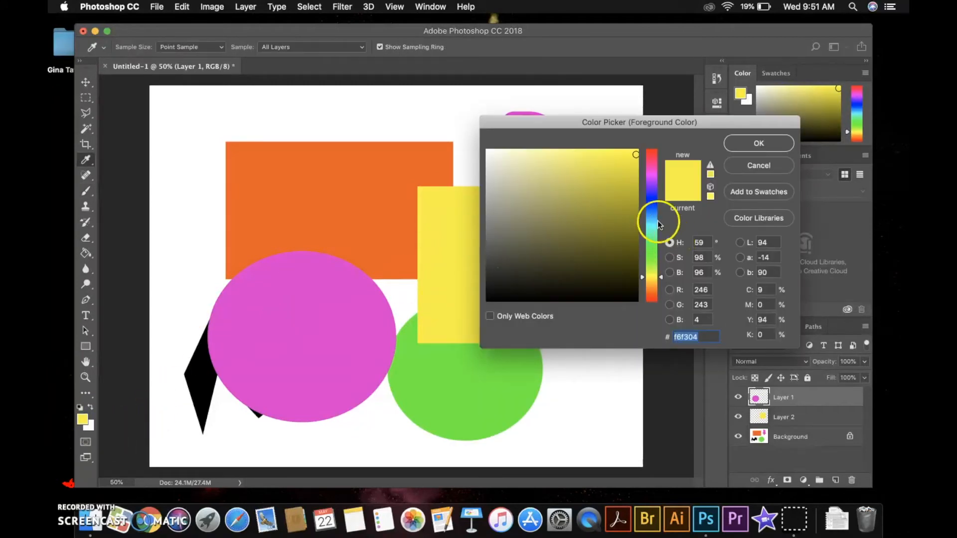
pyautogui.moveTo(657, 220); pyautogui.dragTo(650, 201)
pyautogui.click(733, 143)
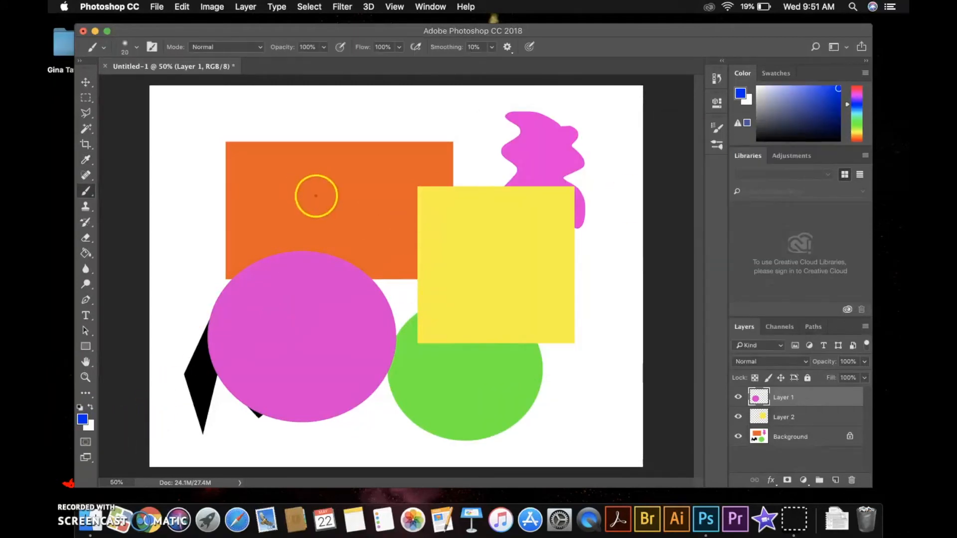
pyautogui.moveTo(245, 117)
pyautogui.mouseDown()
pyautogui.moveTo(180, 190)
pyautogui.moveTo(232, 223)
pyautogui.moveTo(279, 225)
pyautogui.mouseUp()
pyautogui.moveTo(344, 192)
pyautogui.mouseDown()
pyautogui.moveTo(328, 223)
pyautogui.moveTo(344, 193)
pyautogui.mouseUp()
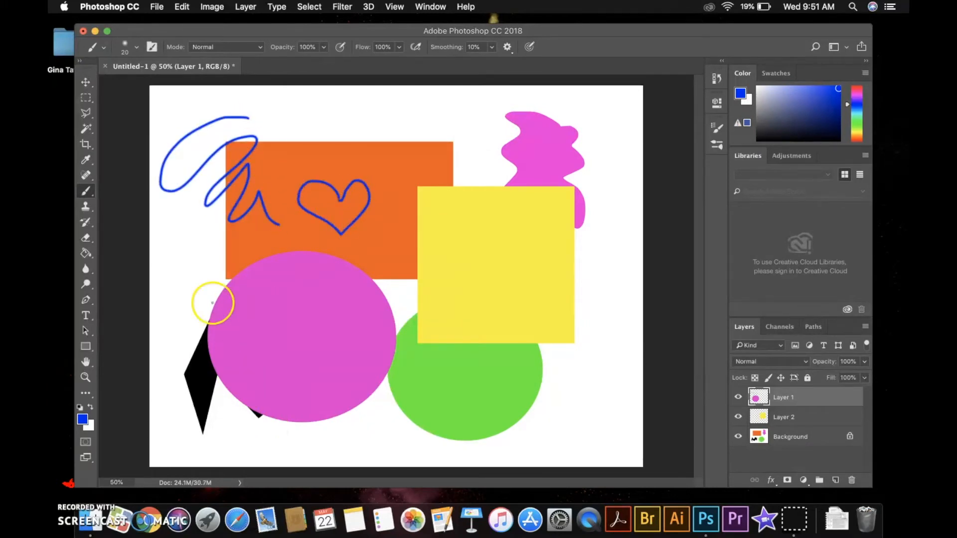
pyautogui.moveTo(234, 324); pyautogui.dragTo(281, 353)
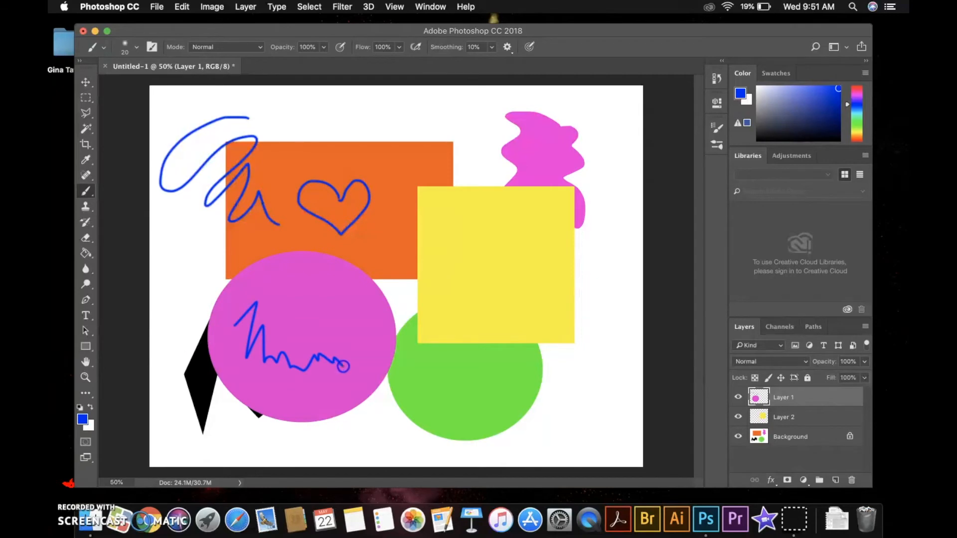
# Set a soft 63 px brush with wide spacing and paint a looping dotted stroke from the magenta lasso shape across the yellow square.
pyautogui.click(151, 46)
pyautogui.moveTo(608, 325); pyautogui.dragTo(611, 324)
pyautogui.click(609, 225)
pyautogui.click(697, 122)
pyautogui.click(680, 122)
pyautogui.click(680, 122)
pyautogui.moveTo(516, 141)
pyautogui.mouseDown()
pyautogui.moveTo(475, 195)
pyautogui.moveTo(454, 280)
pyautogui.moveTo(527, 333)
pyautogui.moveTo(561, 339)
pyautogui.mouseUp()
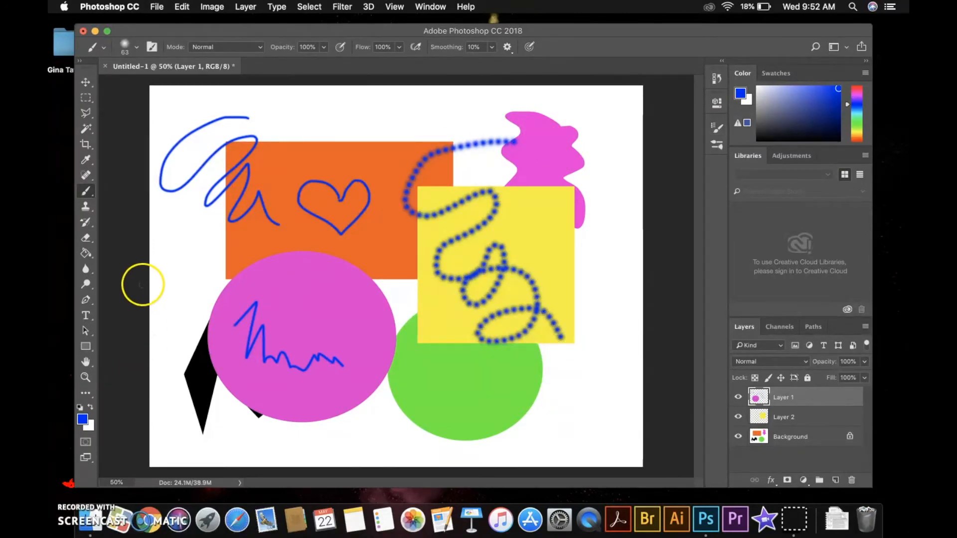
# Erase the blue scribble at the orange rectangle's upper-left corner on Layer 1 with the Eraser Tool.
pyautogui.click(86, 239)
pyautogui.click(86, 240)
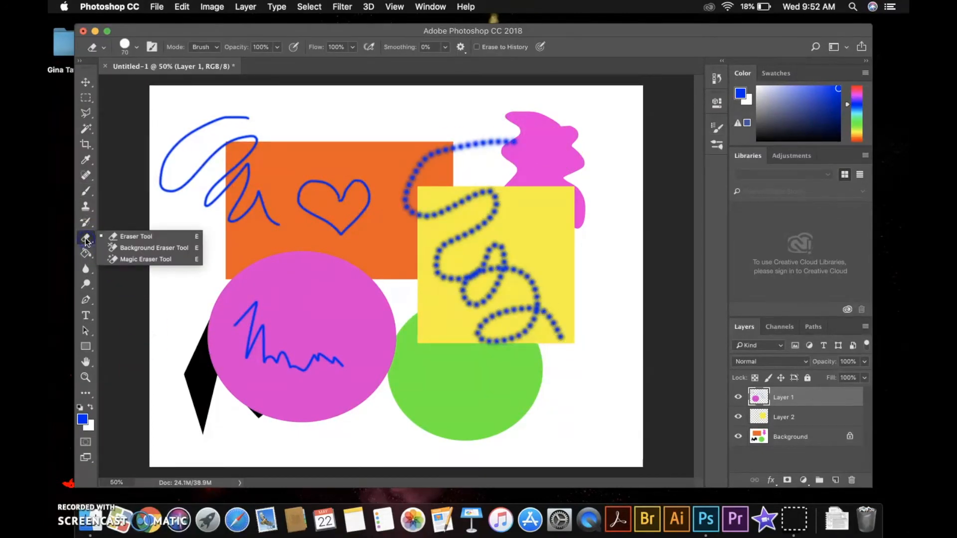
pyautogui.click(140, 238)
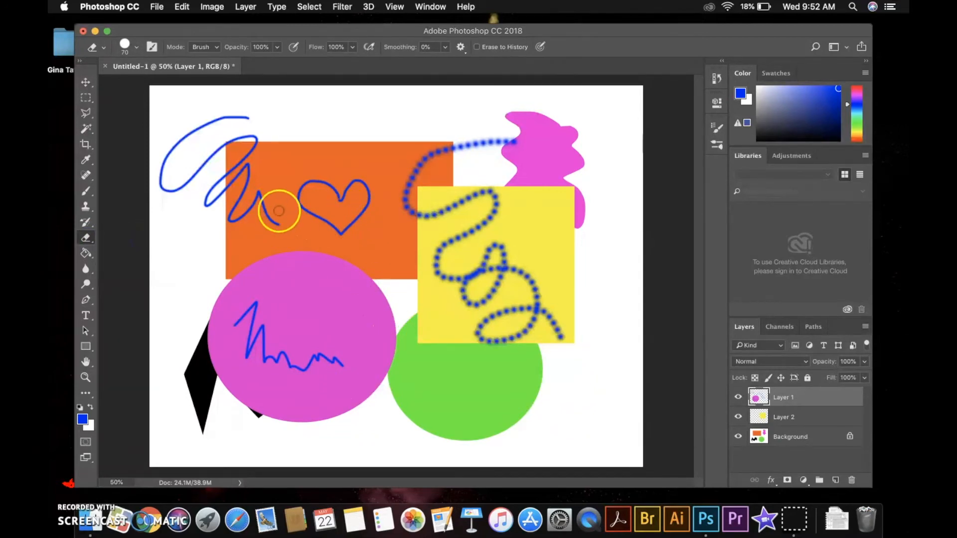
pyautogui.moveTo(281, 228); pyautogui.dragTo(256, 194)
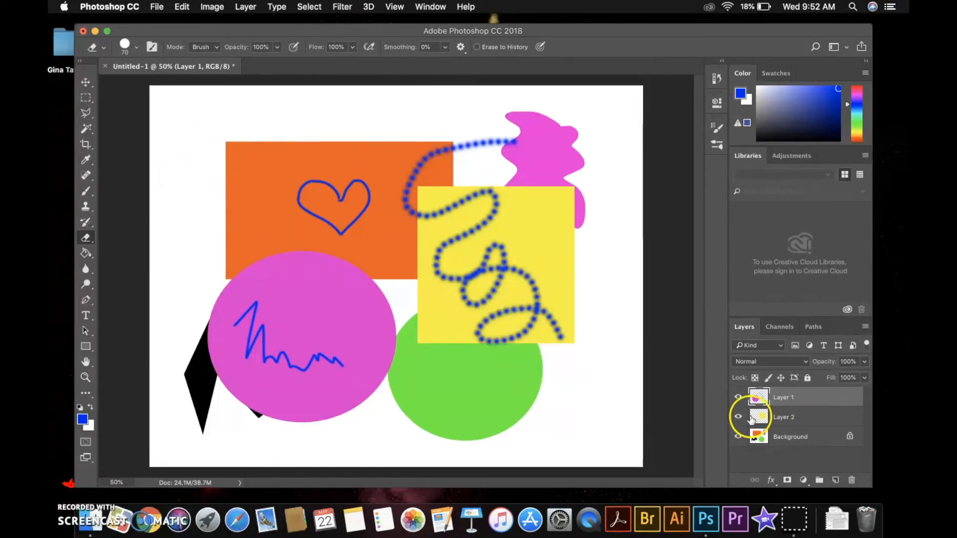
# Erase crossing lines through the yellow square on Layer 2 and move the square to the upper-left part of the canvas.
pyautogui.click(780, 416)
pyautogui.moveTo(462, 345)
pyautogui.mouseDown()
pyautogui.moveTo(560, 229)
pyautogui.moveTo(550, 271)
pyautogui.moveTo(428, 294)
pyautogui.moveTo(537, 262)
pyautogui.moveTo(362, 221)
pyautogui.mouseUp()
pyautogui.click(86, 82)
pyautogui.moveTo(459, 325); pyautogui.dragTo(215, 250)
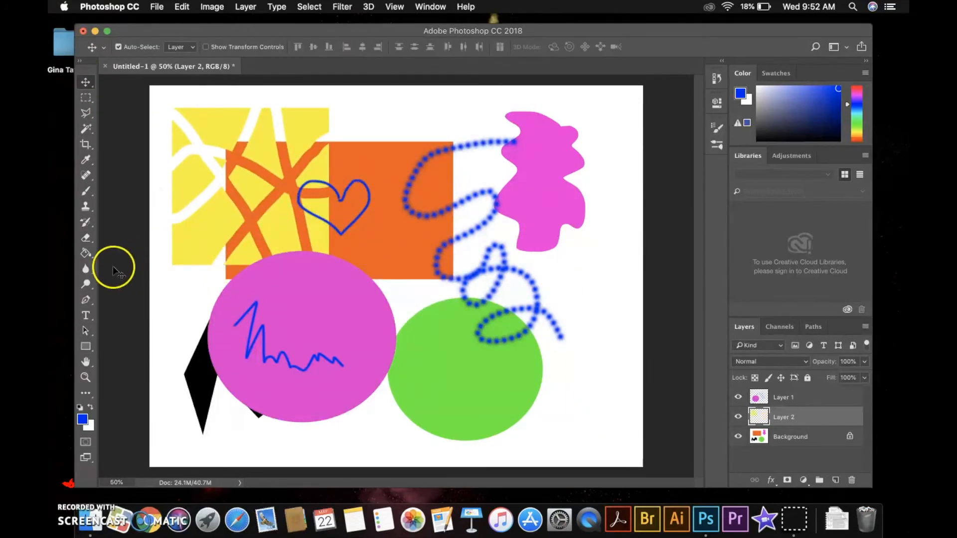
# Add the teacher's abbreviated name as blue Impact text at 150 pt near the top of the magenta circle.
pyautogui.click(86, 316)
pyautogui.click(254, 287)
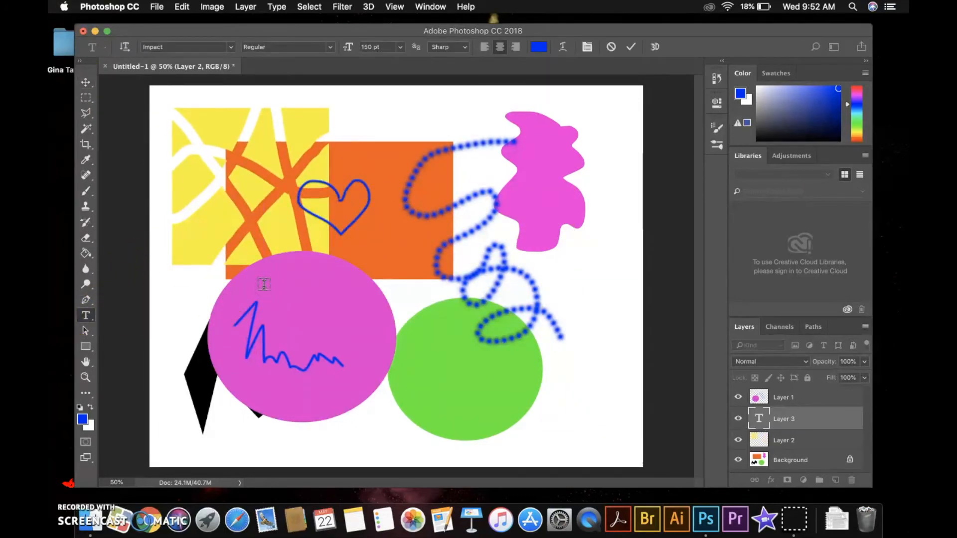
pyautogui.write('Ms T')
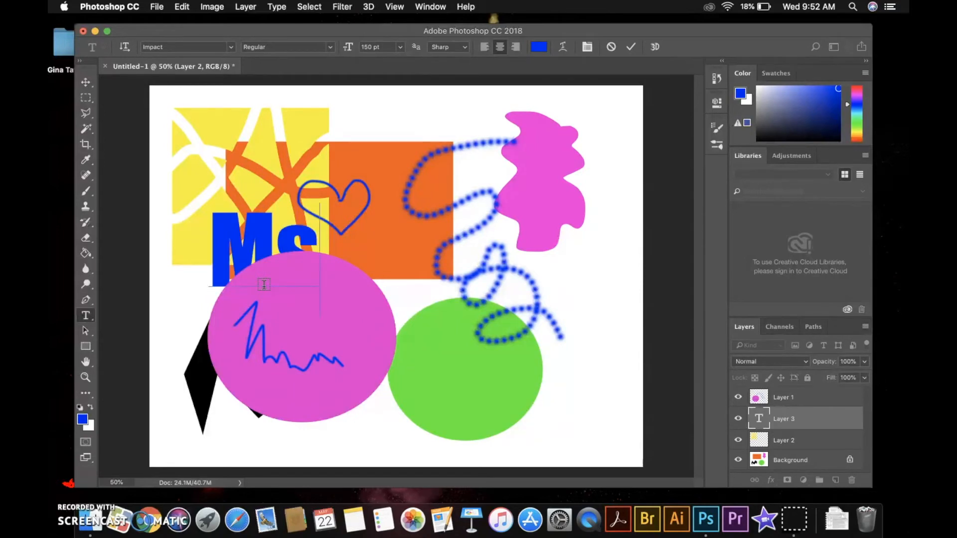
pyautogui.click(87, 84)
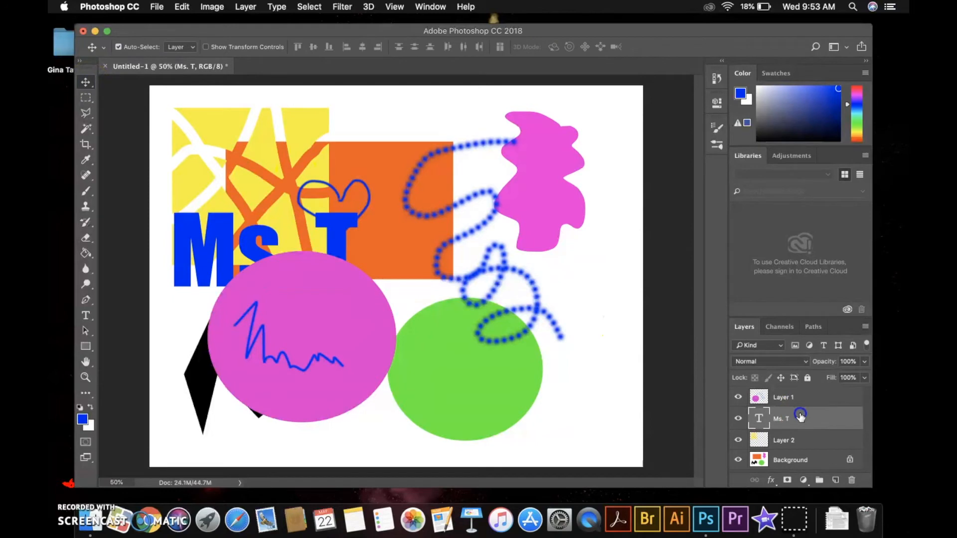
# Bring the text layer above Layer 1 and move the text over the lower part of the green circle.
pyautogui.moveTo(800, 417); pyautogui.dragTo(798, 396)
pyautogui.moveTo(333, 275); pyautogui.dragTo(561, 411)
# Recolor the name text light blue and change its font to a rough, chalk-style typeface.
pyautogui.doubleClick(759, 394)
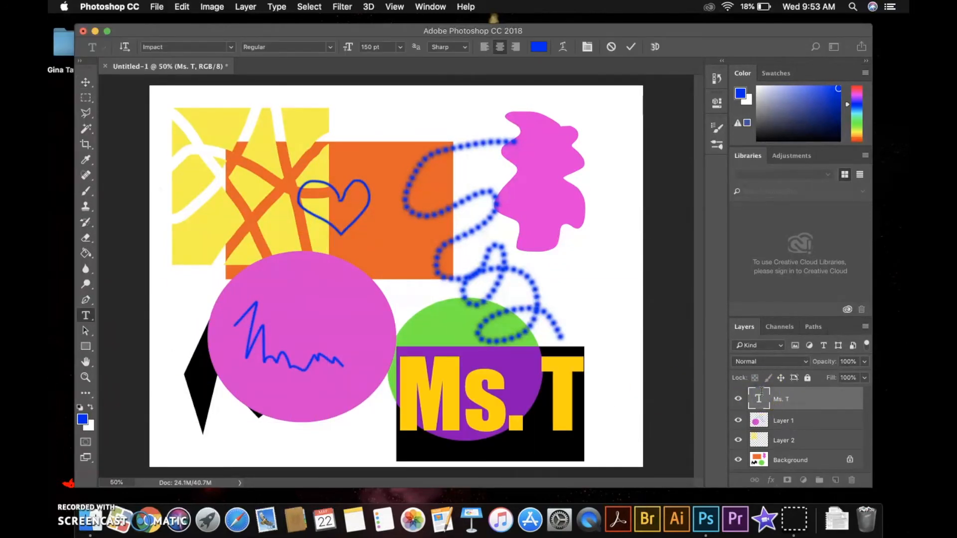
pyautogui.click(539, 47)
pyautogui.click(646, 229)
pyautogui.moveTo(644, 228); pyautogui.dragTo(649, 214)
pyautogui.click(758, 143)
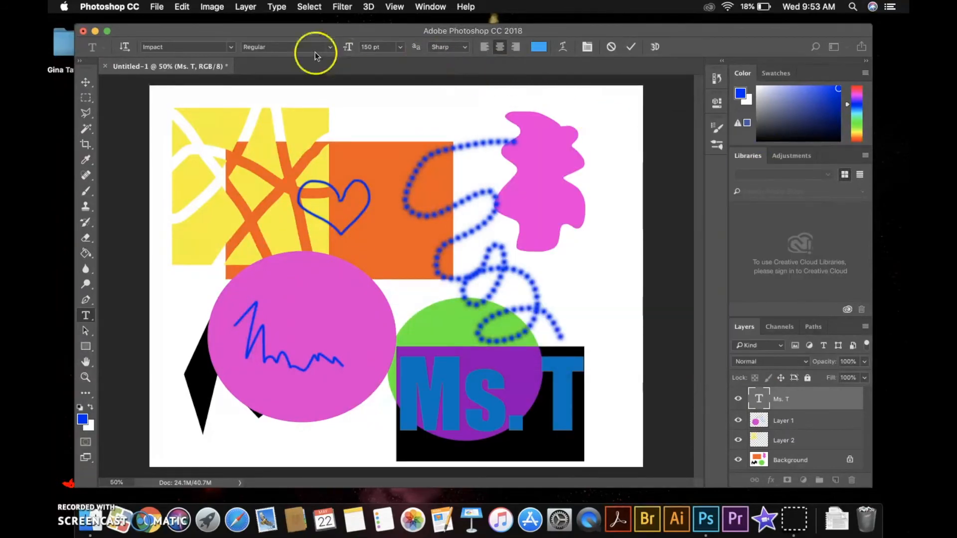
pyautogui.click(231, 48)
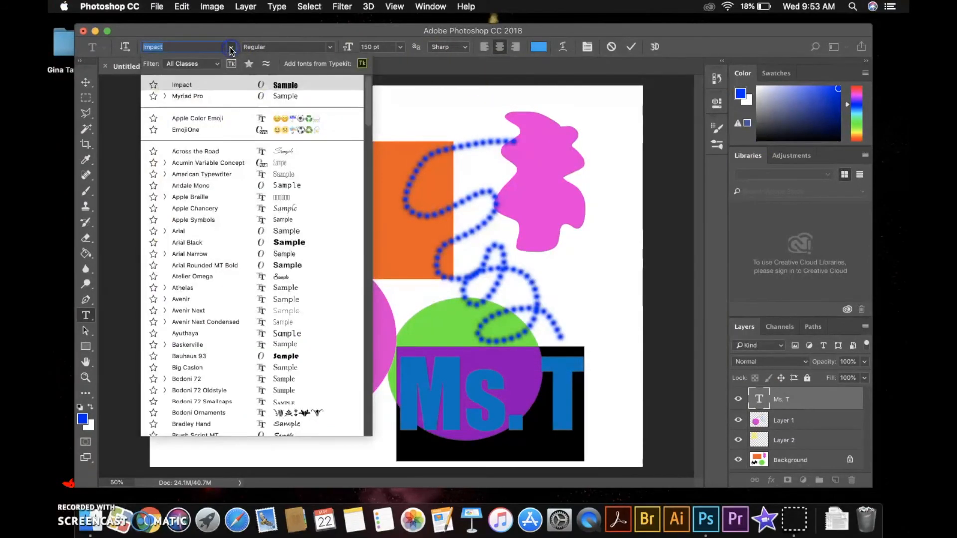
pyautogui.scroll(-3, 220, 249)
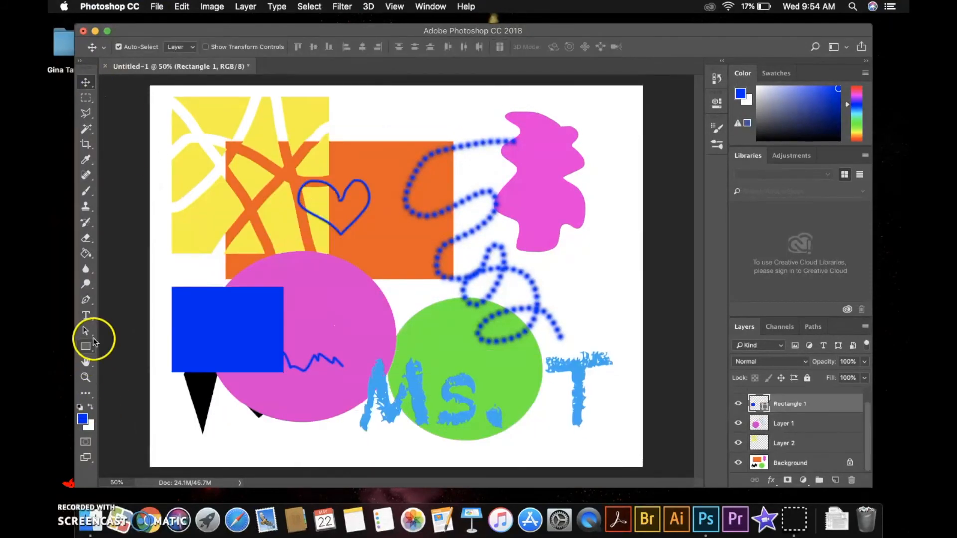
# Draw three extra blue rectangles upward from the existing one, the first about 645 × 788 px and the last about 503 × 550 px.
pyautogui.click(89, 345)
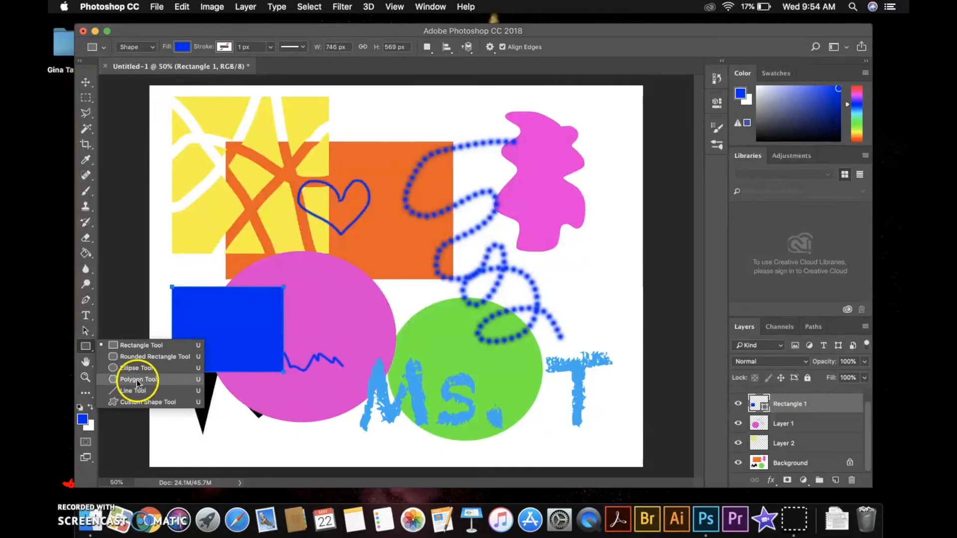
pyautogui.click(87, 100)
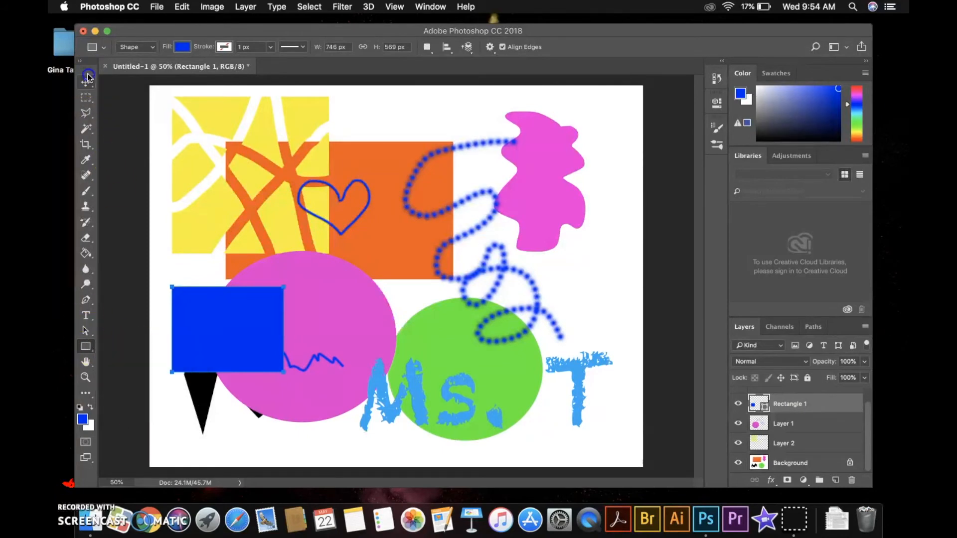
pyautogui.moveTo(207, 323); pyautogui.dragTo(304, 205)
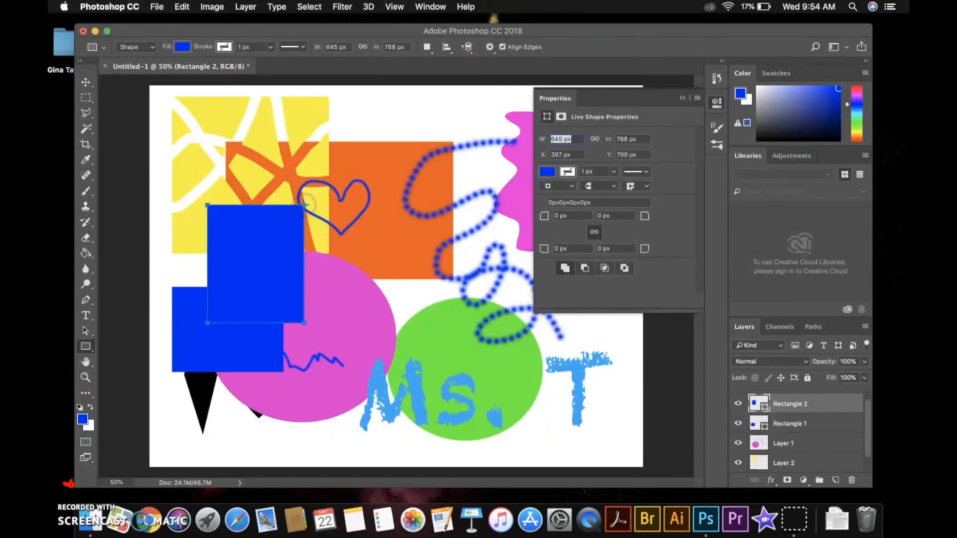
pyautogui.moveTo(268, 231); pyautogui.dragTo(278, 94)
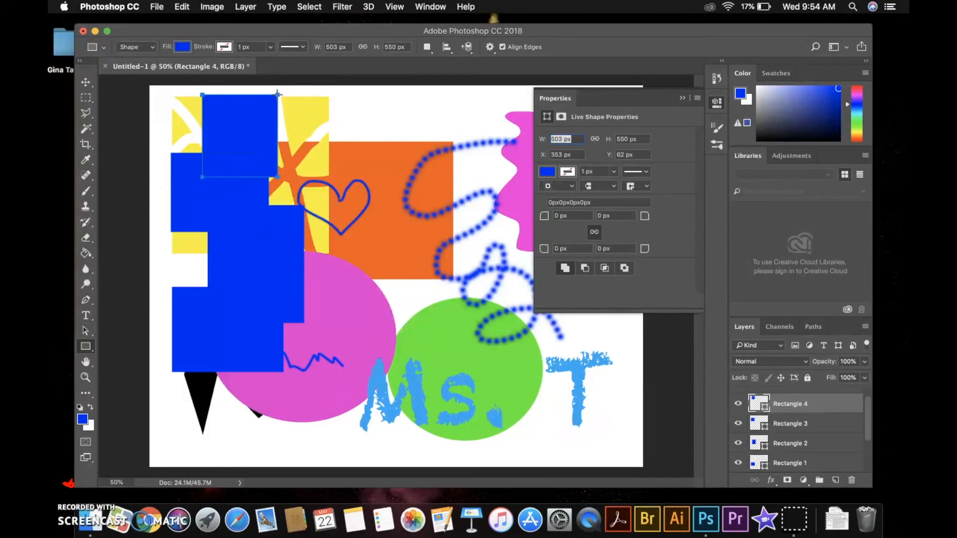
pyautogui.click(683, 97)
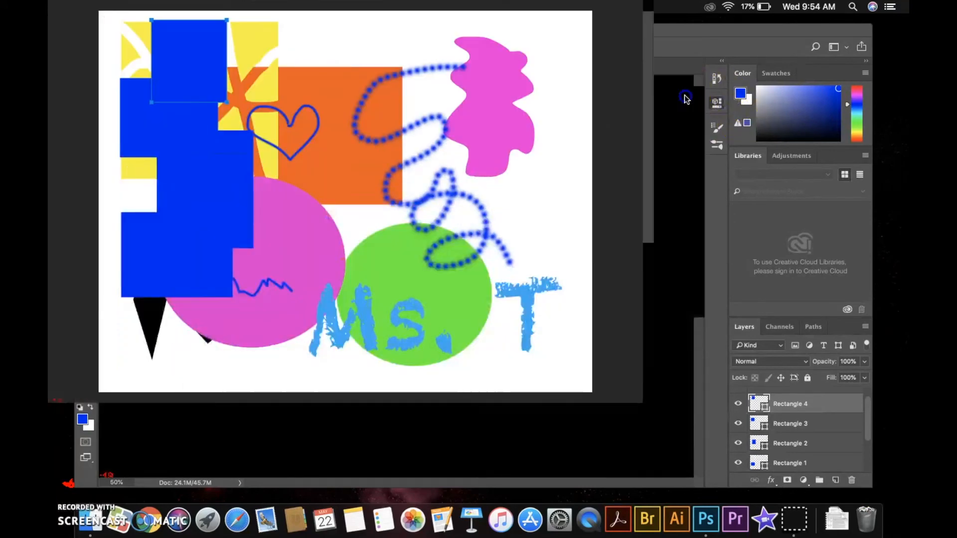
# Undo the last rectangle and delete the Rectangle 3 and Rectangle 2 layers.
pyautogui.press('super+z')
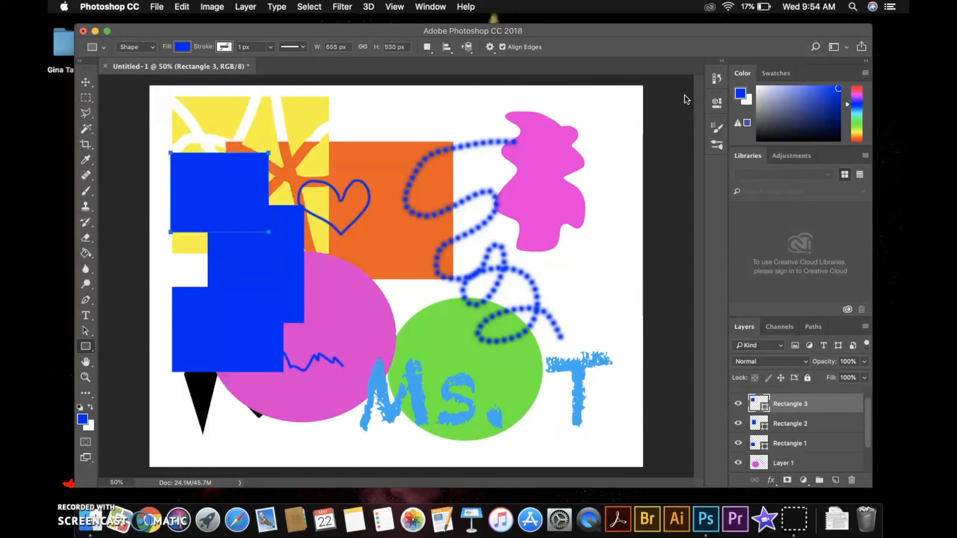
pyautogui.moveTo(824, 401); pyautogui.dragTo(850, 479)
pyautogui.moveTo(831, 405); pyautogui.dragTo(850, 482)
# Hide the Rectangle 1 layer and show it again.
pyautogui.click(86, 81)
pyautogui.click(738, 405)
pyautogui.click(739, 405)
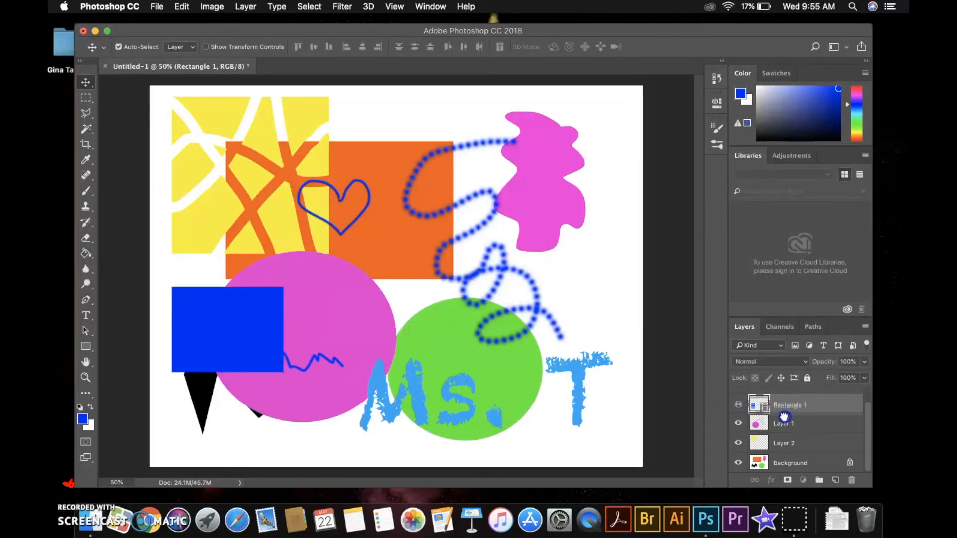
# Place Rectangle 1 between Layer 2 and the Background, and move the blue rectangle up behind the yellow square.
pyautogui.moveTo(783, 408); pyautogui.dragTo(784, 451)
pyautogui.moveTo(186, 310); pyautogui.dragTo(186, 125)
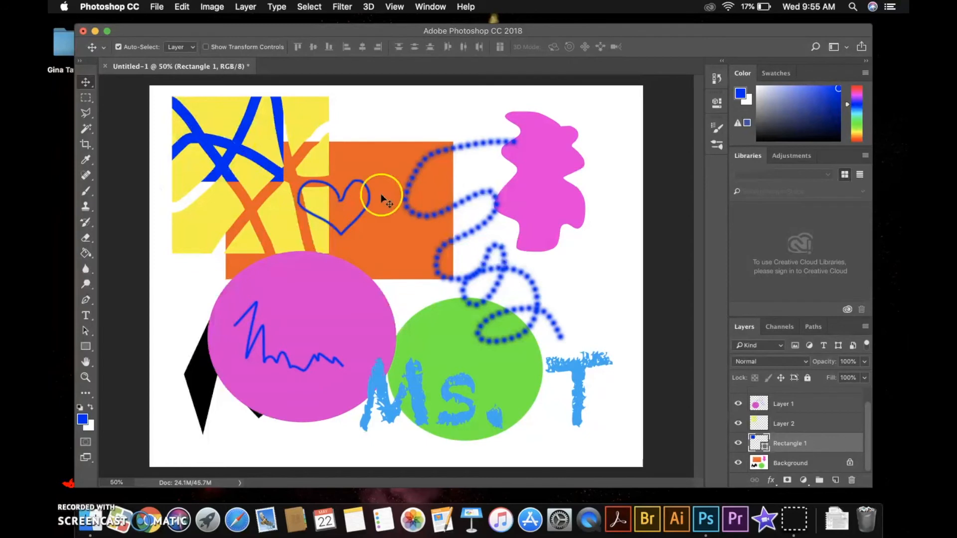
# Detach the Layers panel so it floats over the workspace and extend its height to show every layer.
pyautogui.moveTo(749, 330); pyautogui.dragTo(669, 98)
pyautogui.moveTo(713, 224); pyautogui.dragTo(699, 449)
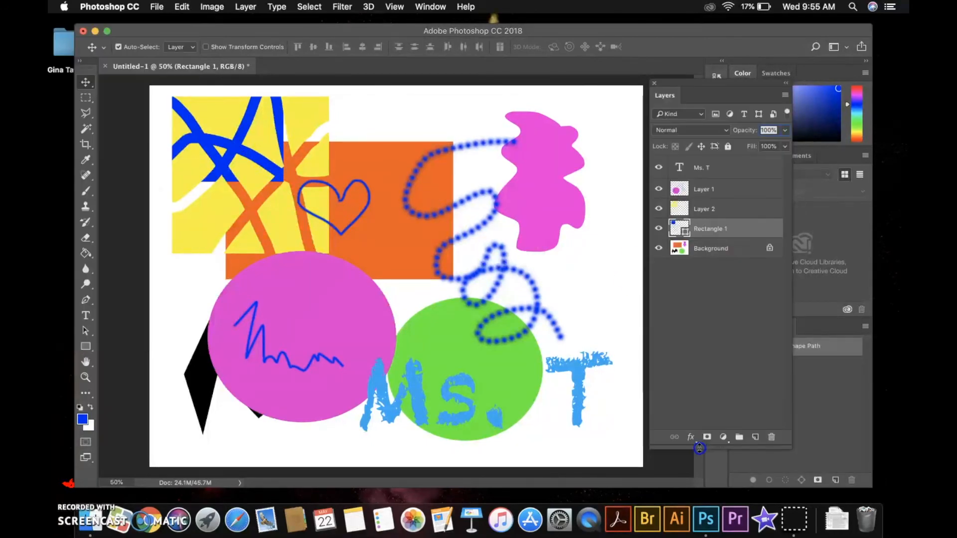
# Close the floating Layers panel and display it again.
pyautogui.click(654, 84)
pyautogui.click(421, 7)
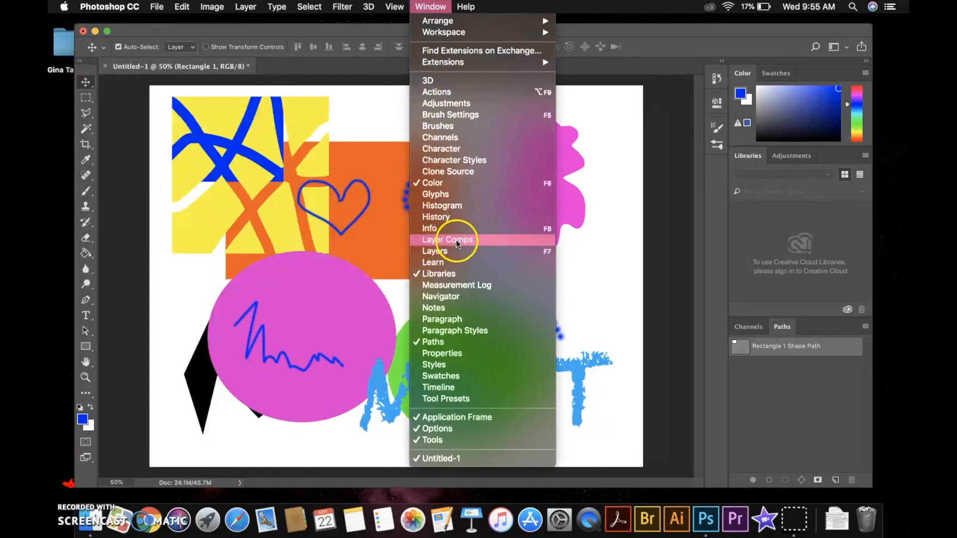
pyautogui.click(455, 248)
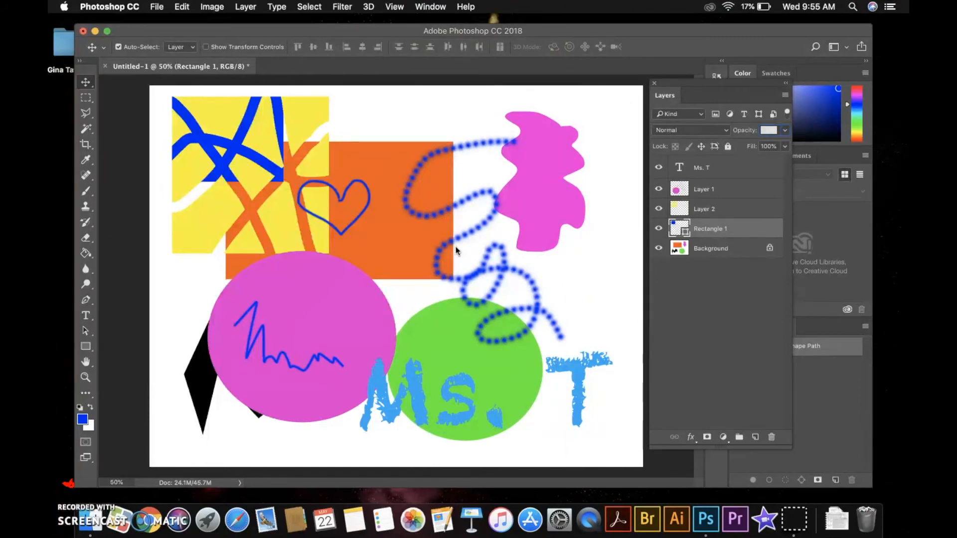
pyautogui.click(210, 330)
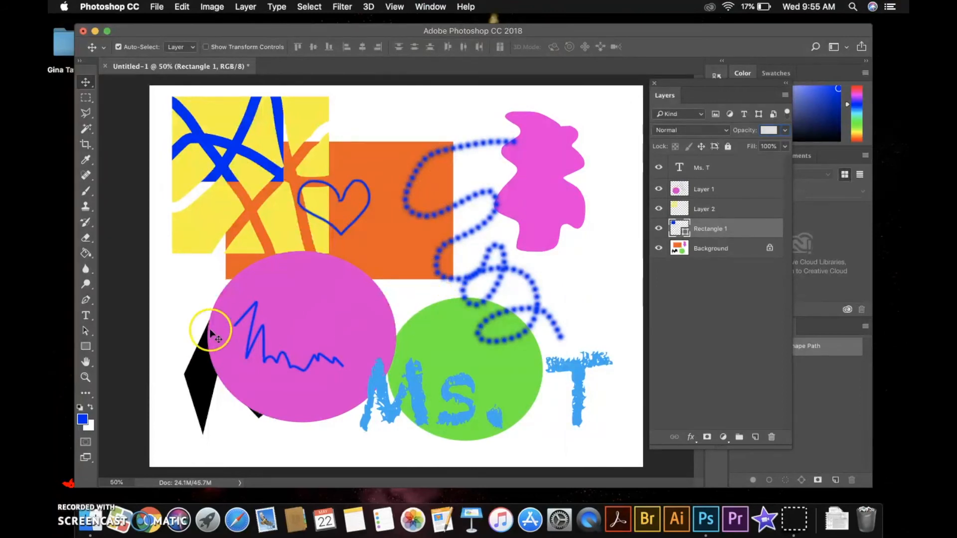
# Zoom in on the magenta circle, pan around it with the Hand Tool, and zoom back out to the whole canvas.
pyautogui.click(86, 377)
pyautogui.moveTo(351, 213); pyautogui.dragTo(331, 180)
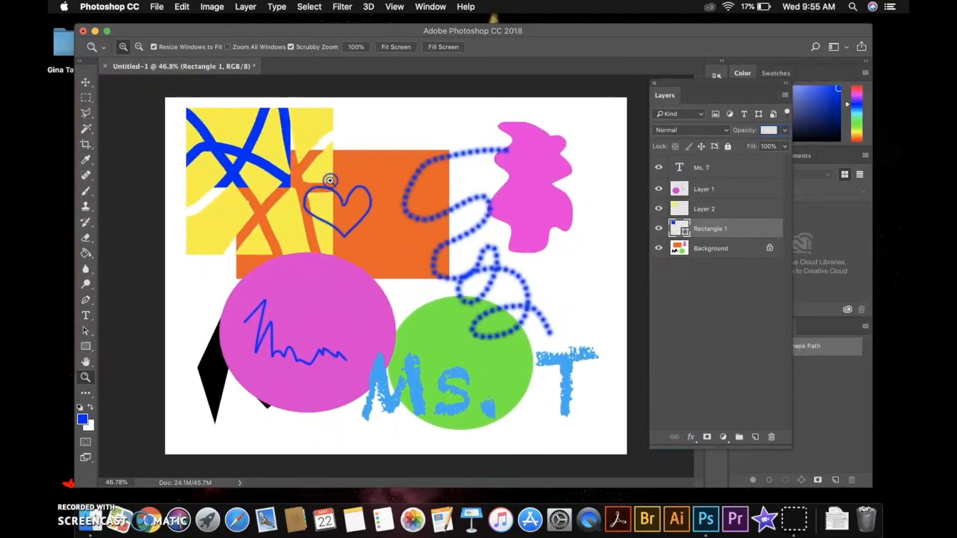
pyautogui.moveTo(281, 224); pyautogui.dragTo(371, 297)
pyautogui.click(85, 361)
pyautogui.moveTo(258, 380); pyautogui.dragTo(203, 214)
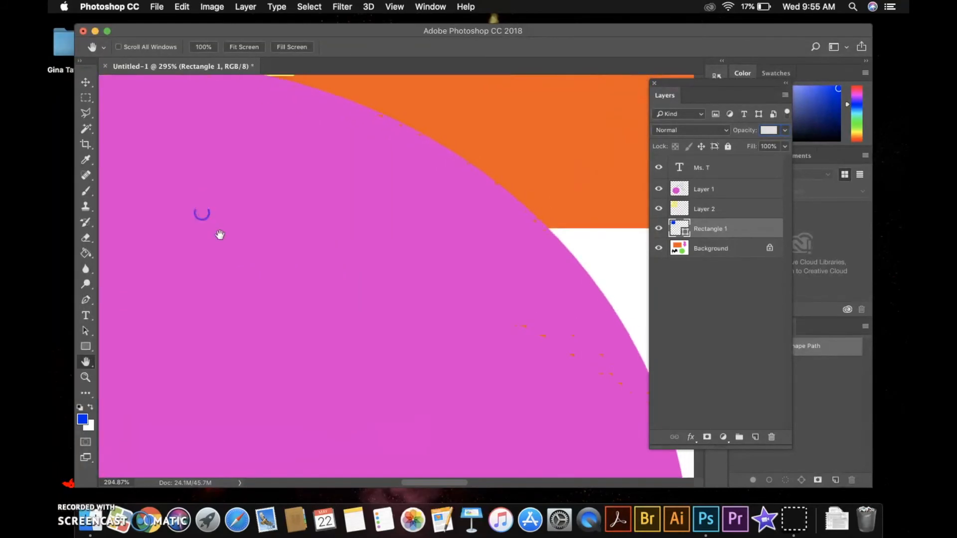
pyautogui.moveTo(308, 294); pyautogui.dragTo(252, 191)
pyautogui.moveTo(331, 320)
pyautogui.mouseDown()
pyautogui.moveTo(282, 239)
pyautogui.moveTo(293, 253)
pyautogui.moveTo(192, 127)
pyautogui.moveTo(205, 123)
pyautogui.mouseUp()
pyautogui.click(86, 376)
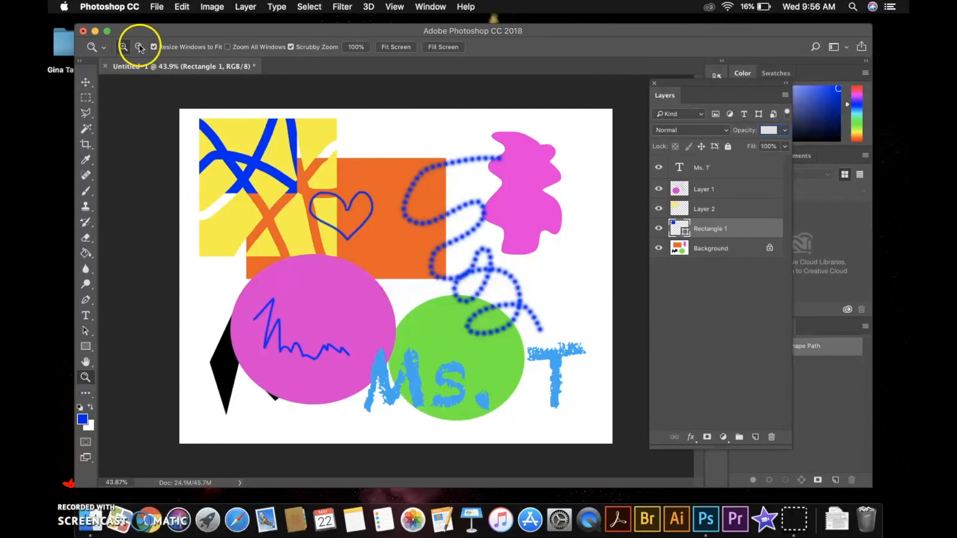
# Save the document to the Desktop in Photoshop format under the teacher's name plus "Photoshop", keeping Layers and Maximize Compatibility enabled.
pyautogui.click(157, 8)
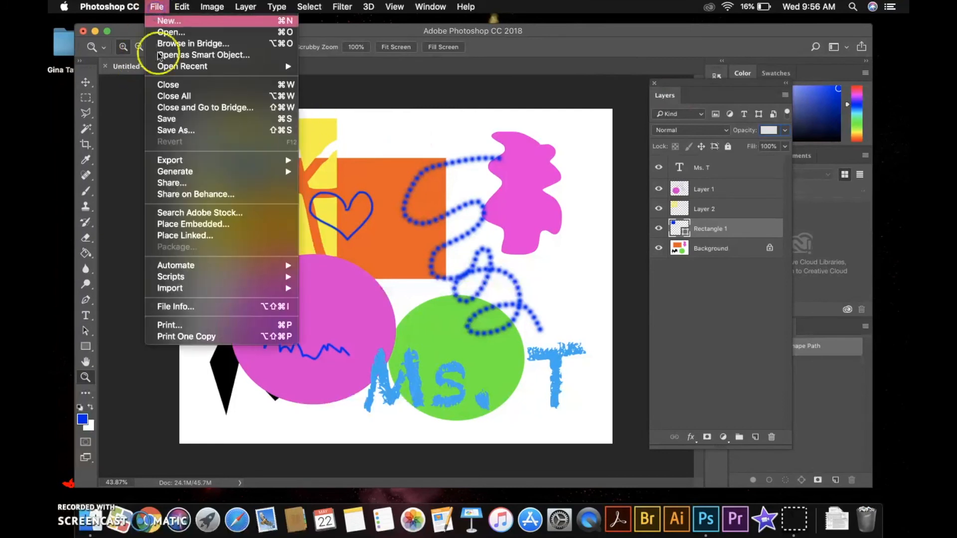
pyautogui.click(169, 131)
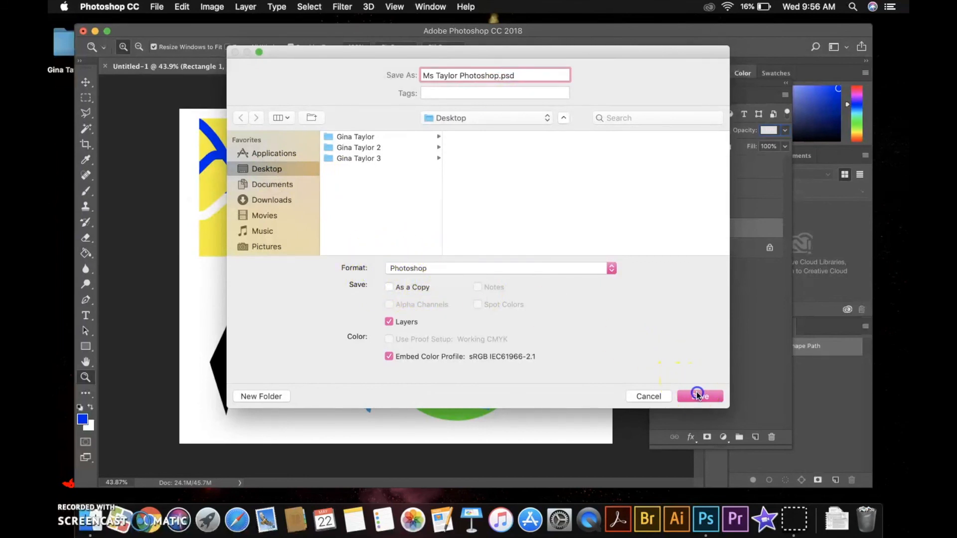
pyautogui.click(698, 395)
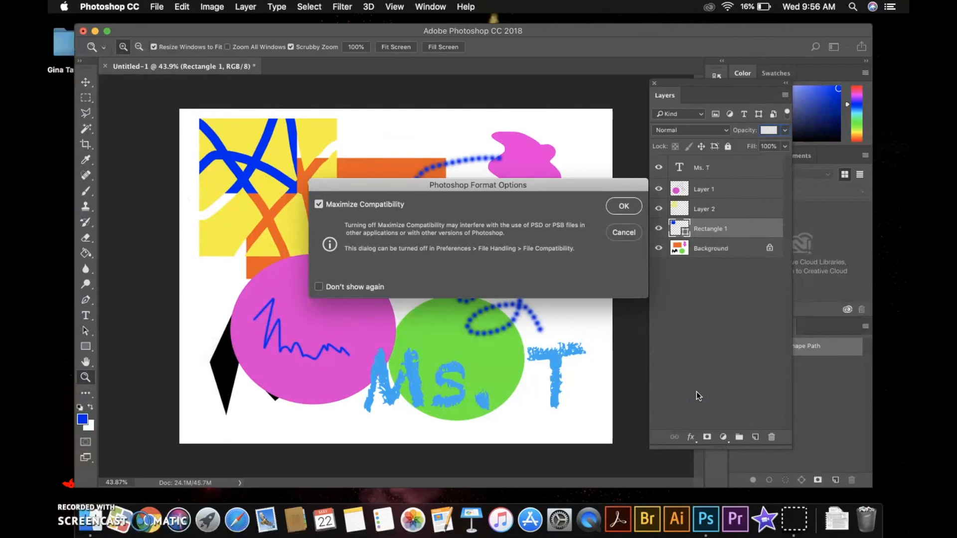
pyautogui.click(623, 206)
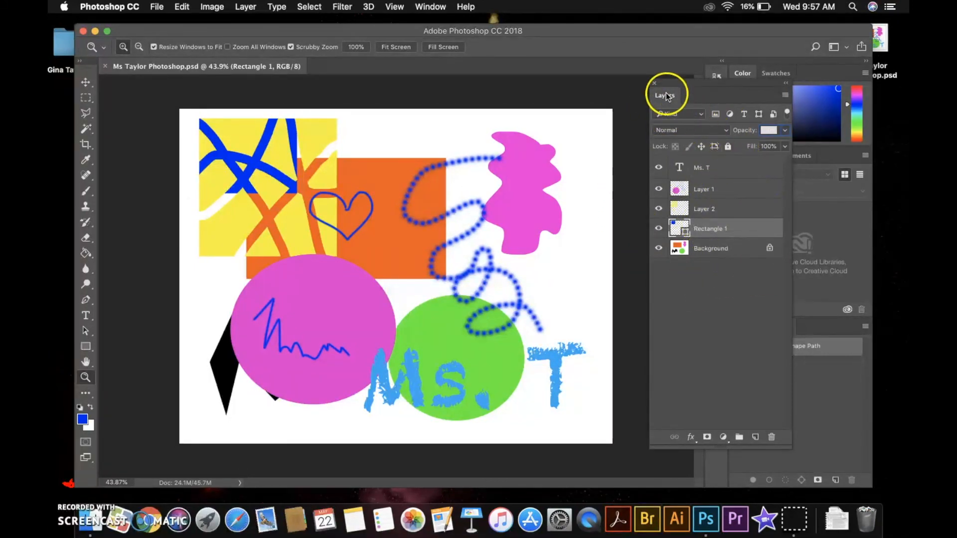
# Flatten the image into a single Background layer and activate the Move Tool.
pyautogui.click(786, 95)
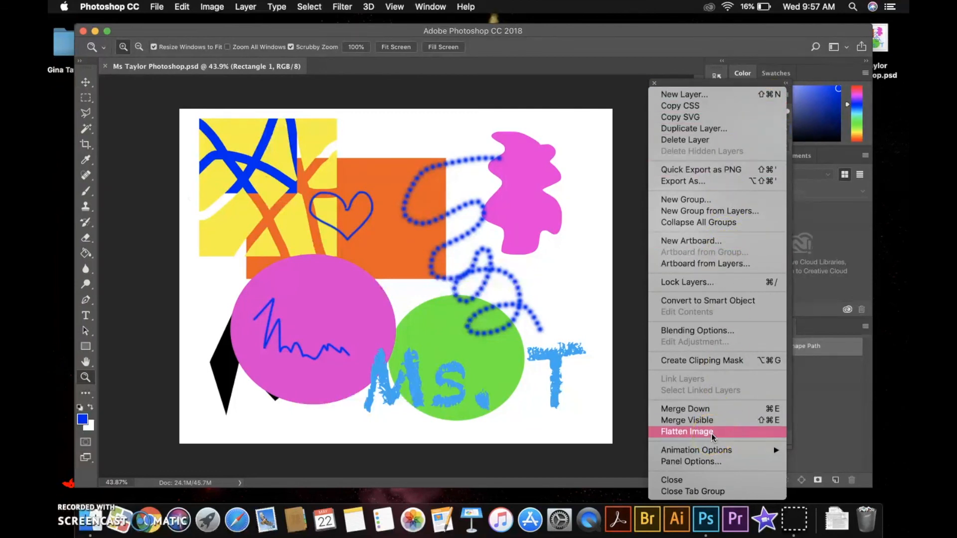
pyautogui.click(712, 432)
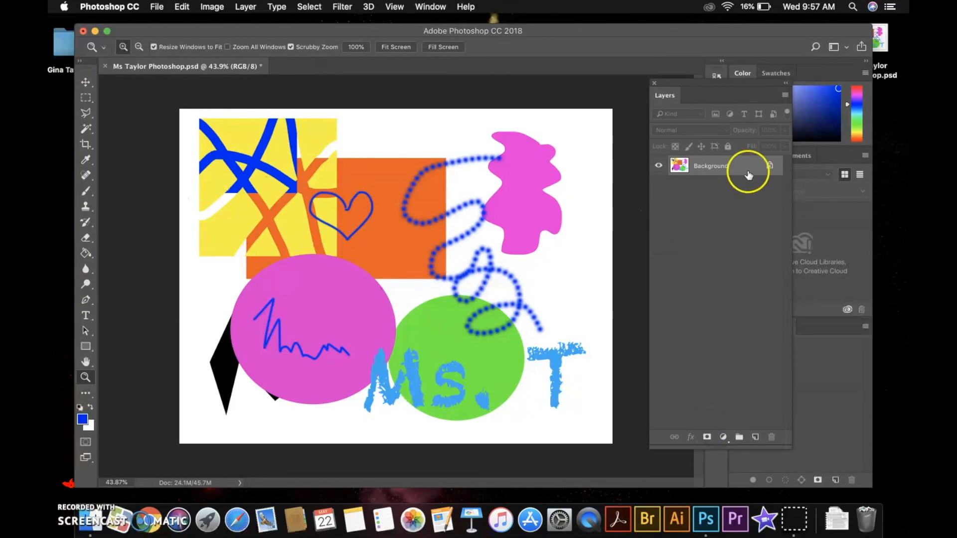
pyautogui.press('v')
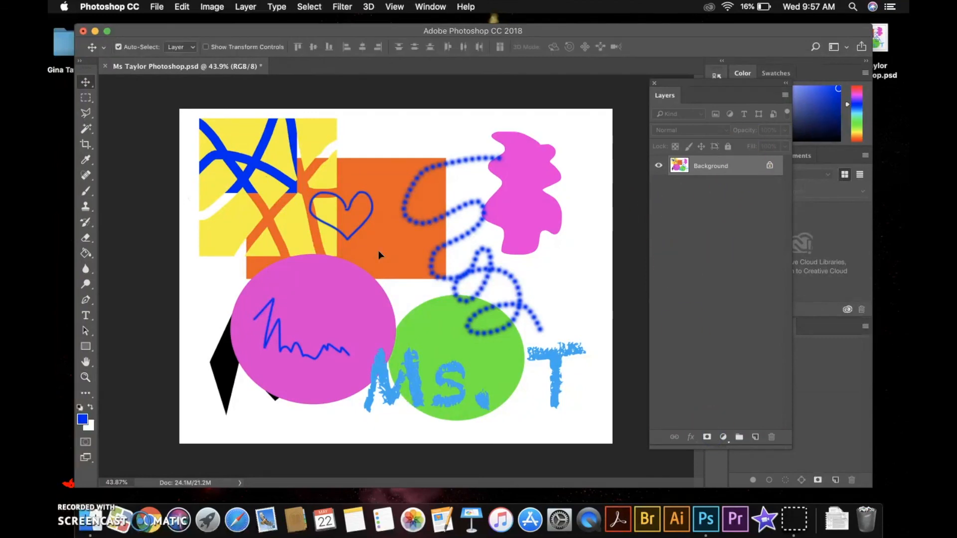
# Save the flattened image to the Desktop as a JPEG under the same file name, with Maximum quality 12 and Baseline ("Standard") format.
pyautogui.click(156, 7)
pyautogui.click(171, 128)
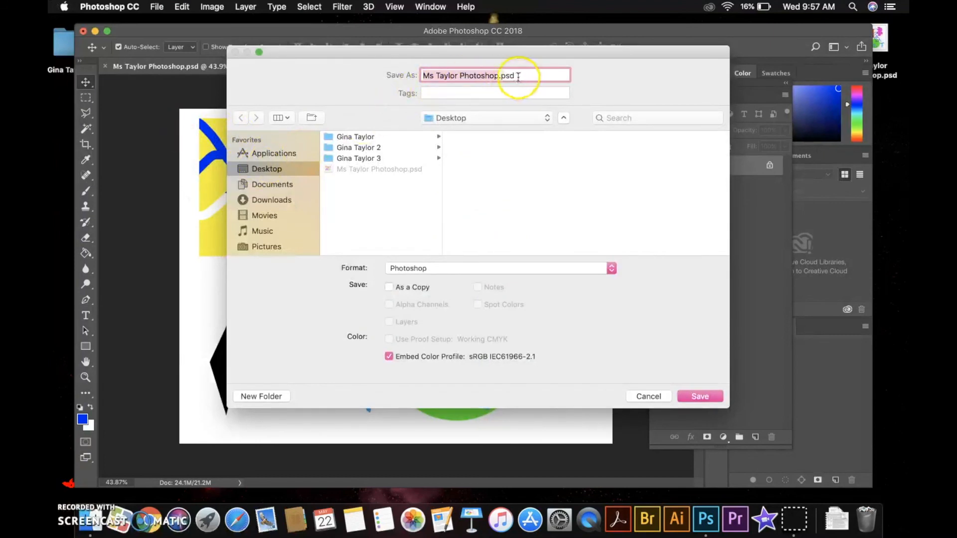
pyautogui.click(415, 270)
pyautogui.click(412, 340)
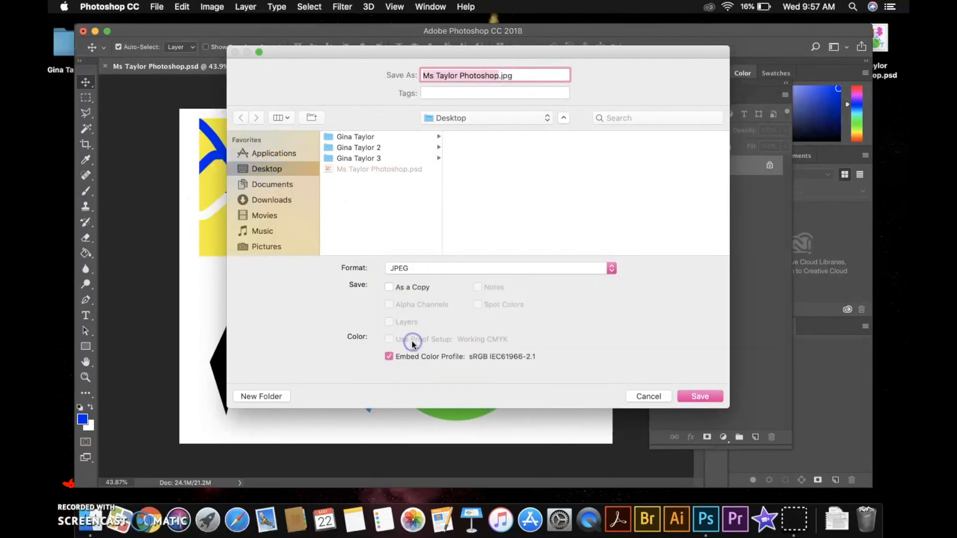
pyautogui.click(700, 396)
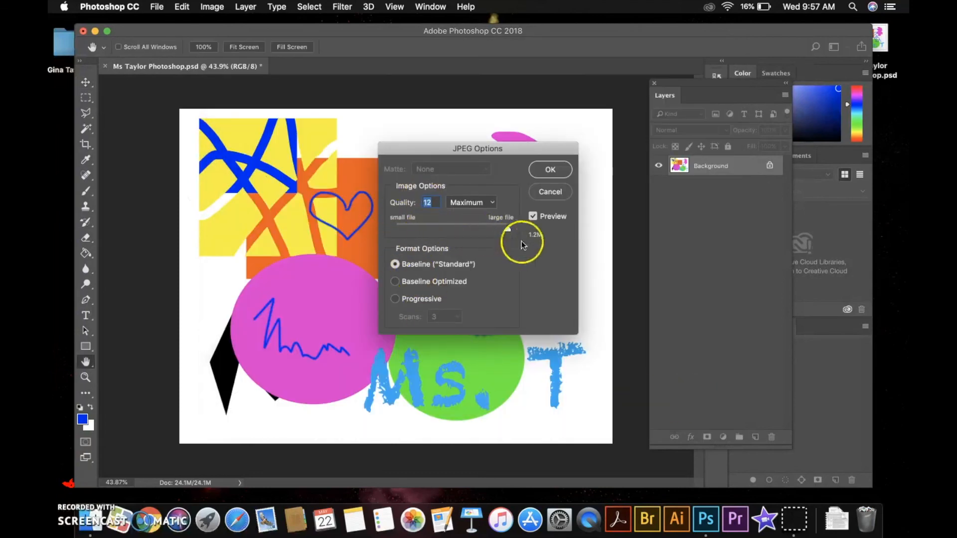
pyautogui.click(544, 180)
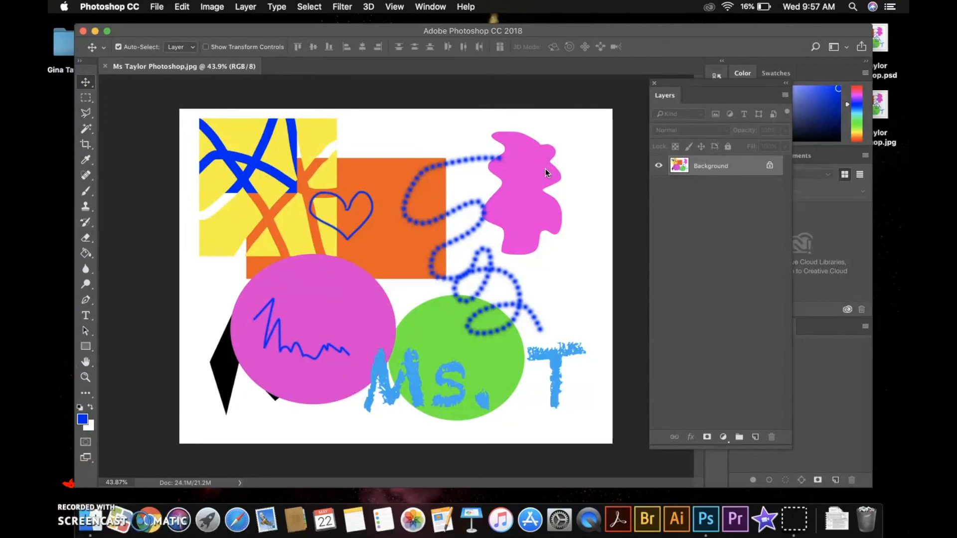
# Close the document window and floating Layers panel, and arrange the saved PSD and JPG files side by side on the desktop.
pyautogui.click(83, 32)
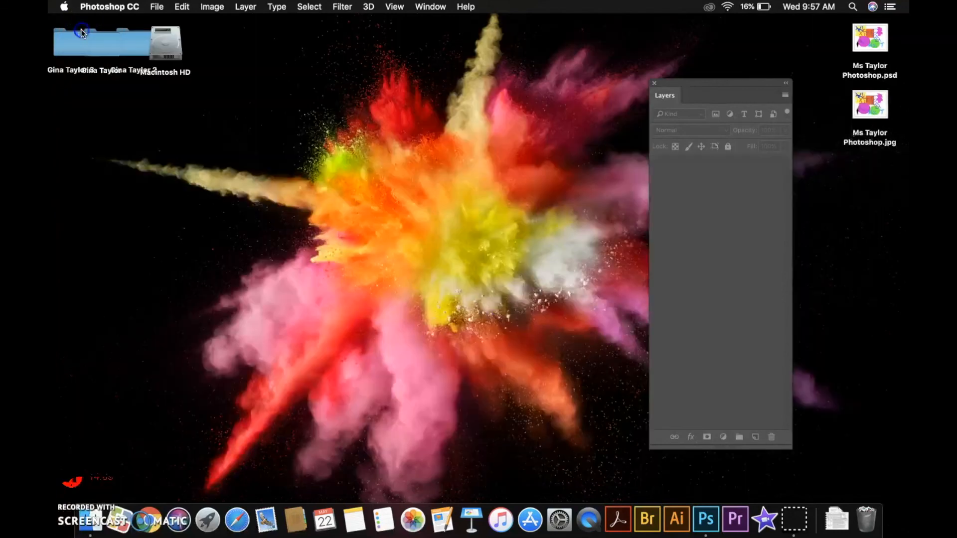
pyautogui.click(654, 83)
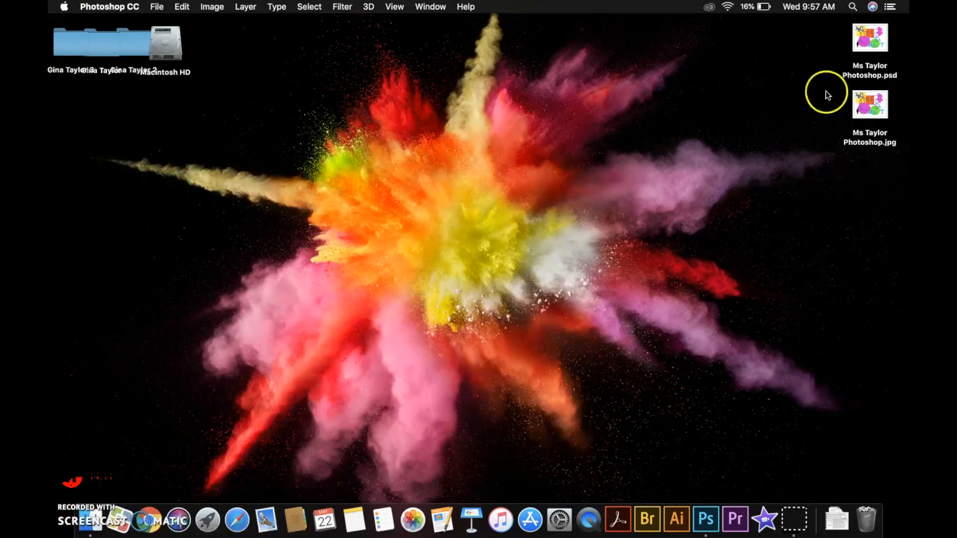
pyautogui.moveTo(871, 40); pyautogui.dragTo(708, 64)
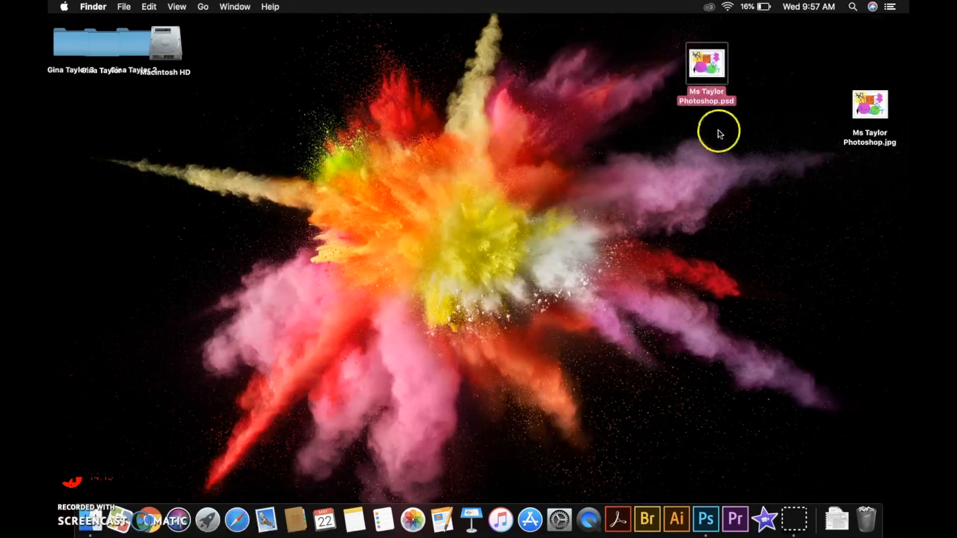
pyautogui.moveTo(870, 106); pyautogui.dragTo(795, 64)
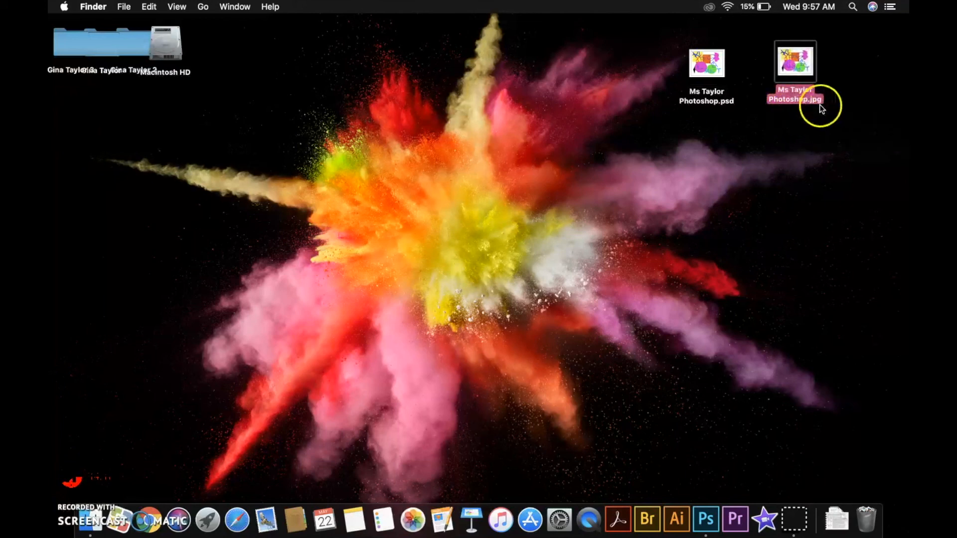